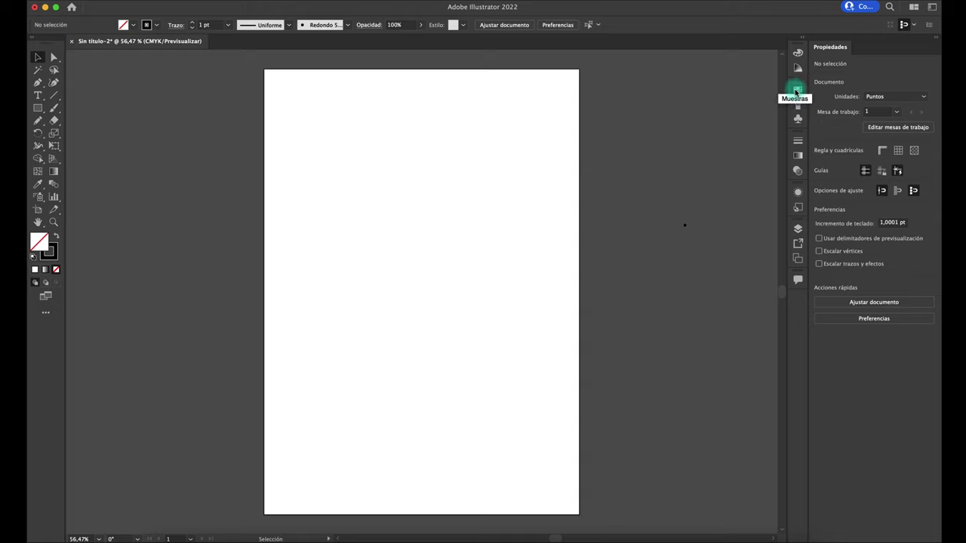
Show the Swatches panel beside the blank untitled CMYK document
click(797, 92)
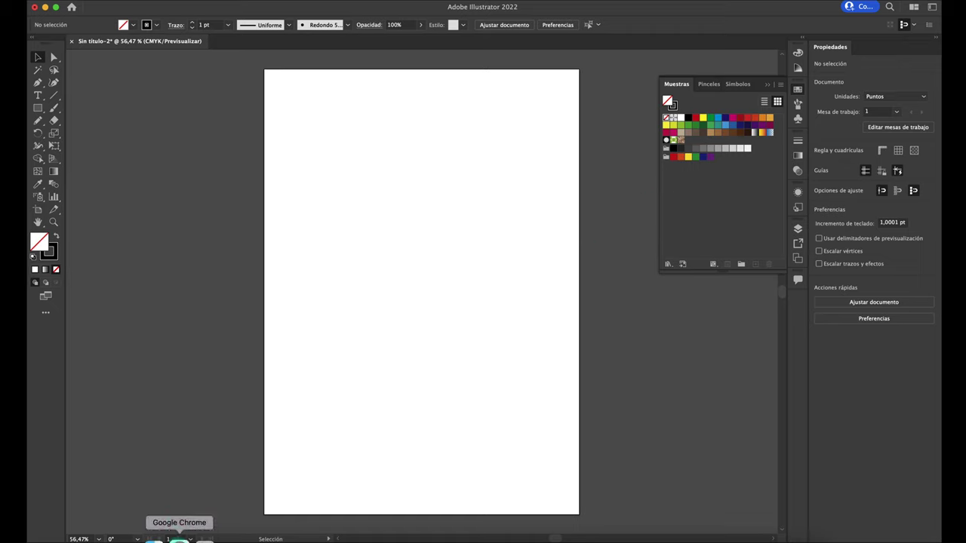
Search Google for 'ADOBE COLOR' in Chrome and open the color.adobe.com colour wheel
click(173, 528)
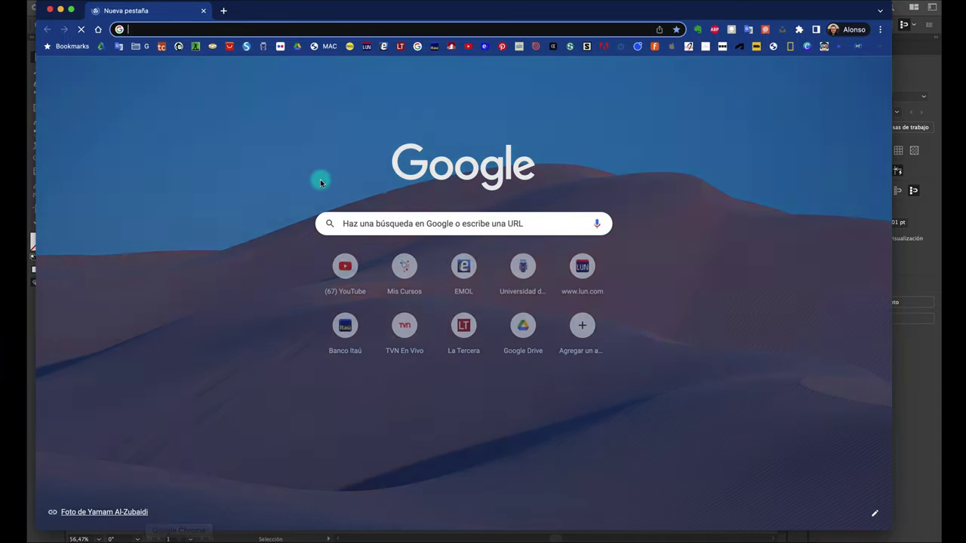
text(ADOBE COLOR)
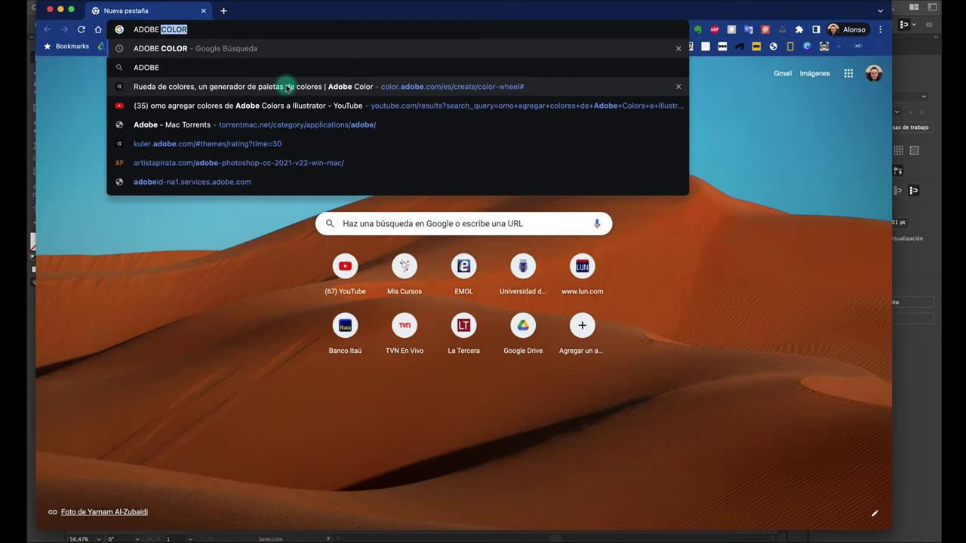
key(Return)
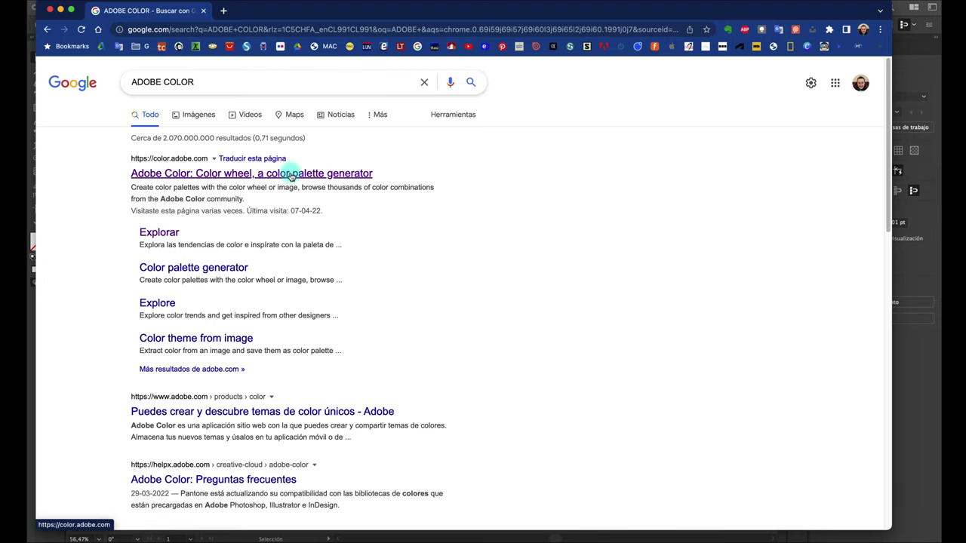
click(297, 173)
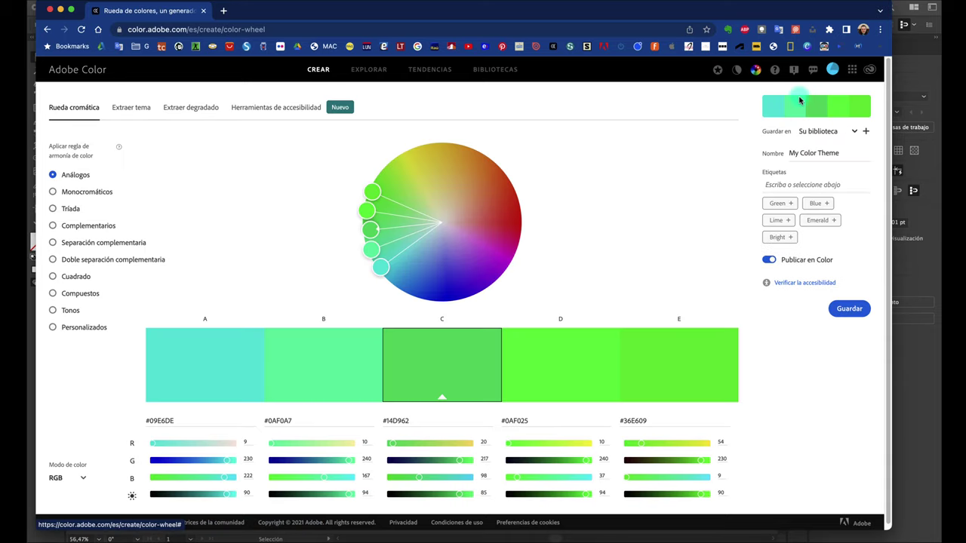
Browse the community palettes on the Explore and Trends pages
scroll(621, 227, down, 1)
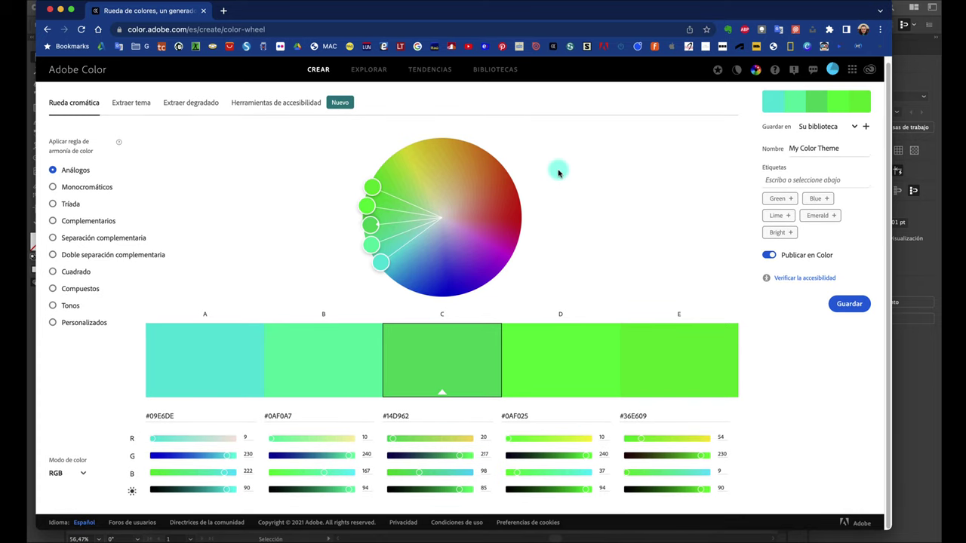
click(370, 70)
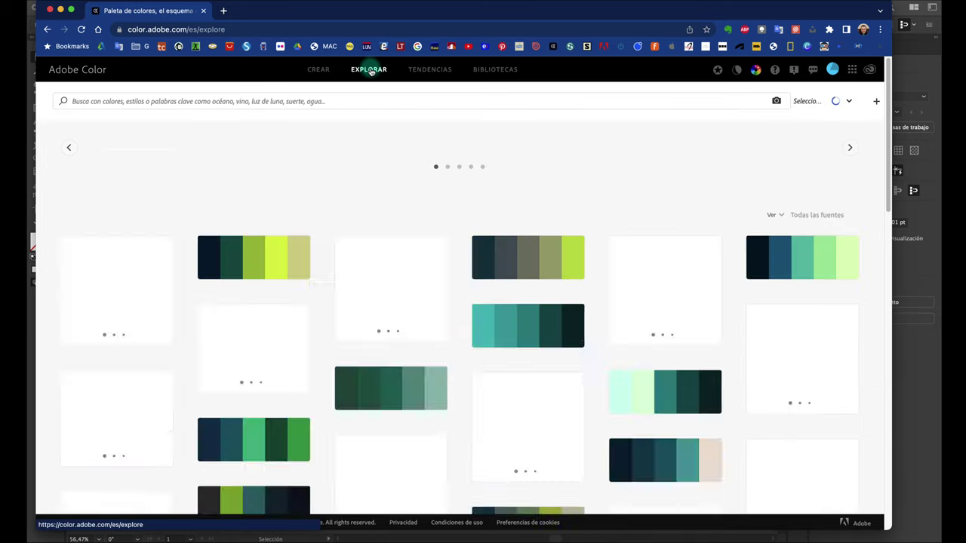
scroll(491, 370, down, 2)
scroll(495, 374, down, 3)
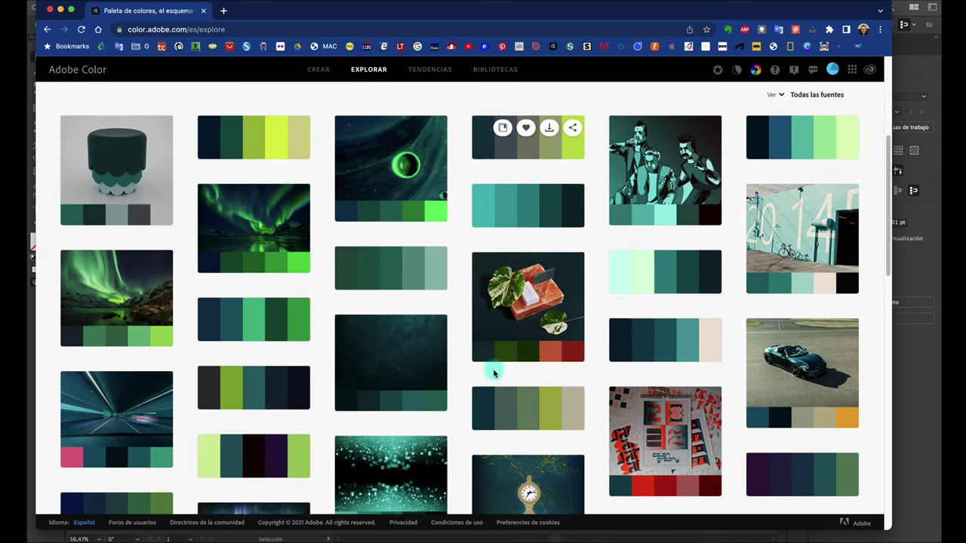
scroll(495, 375, down, 5)
scroll(494, 374, down, 1)
scroll(494, 374, up, 1)
scroll(494, 375, up, 10)
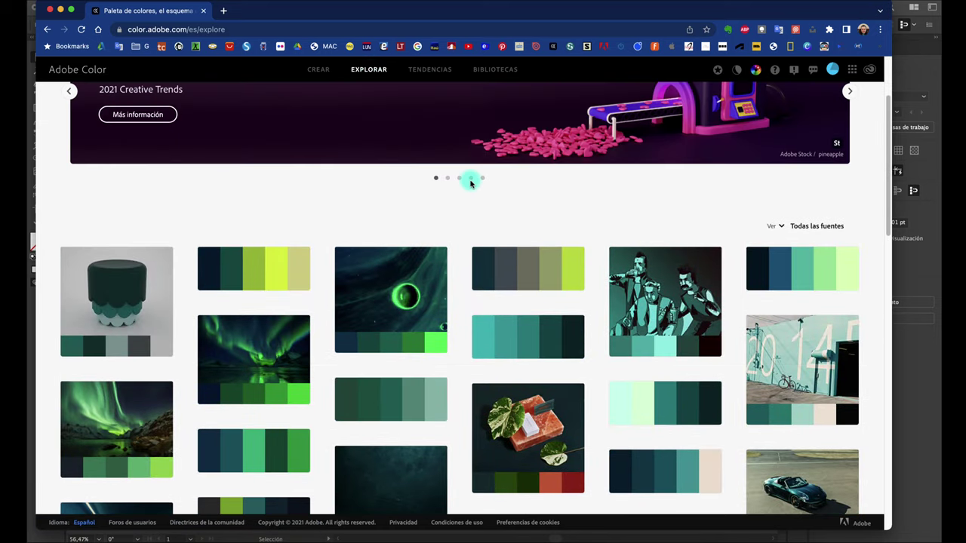
click(431, 69)
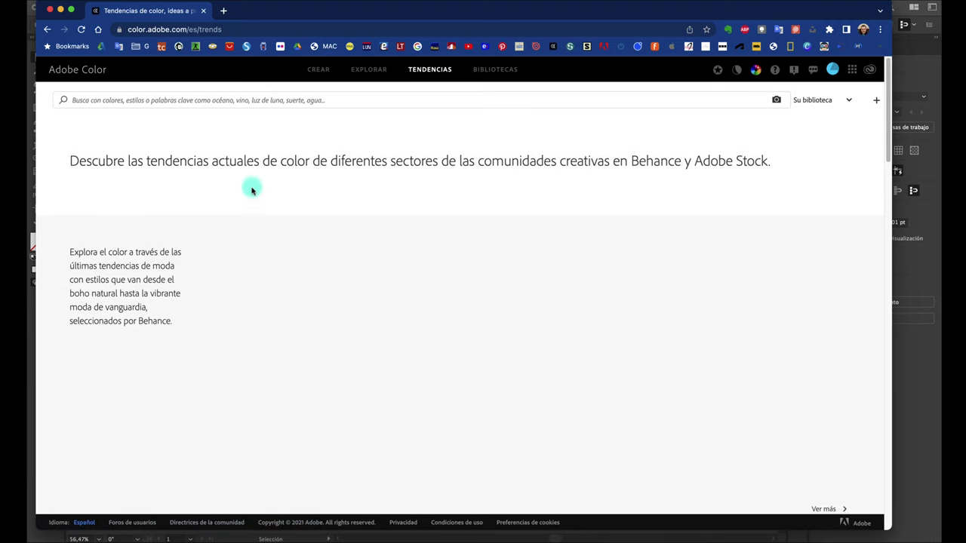
scroll(431, 283, down, 1)
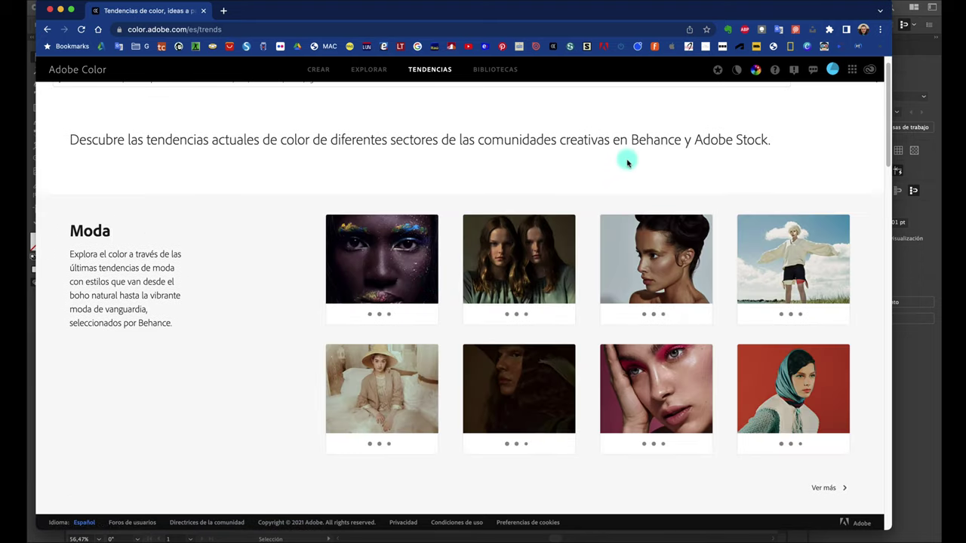
scroll(536, 330, down, 2)
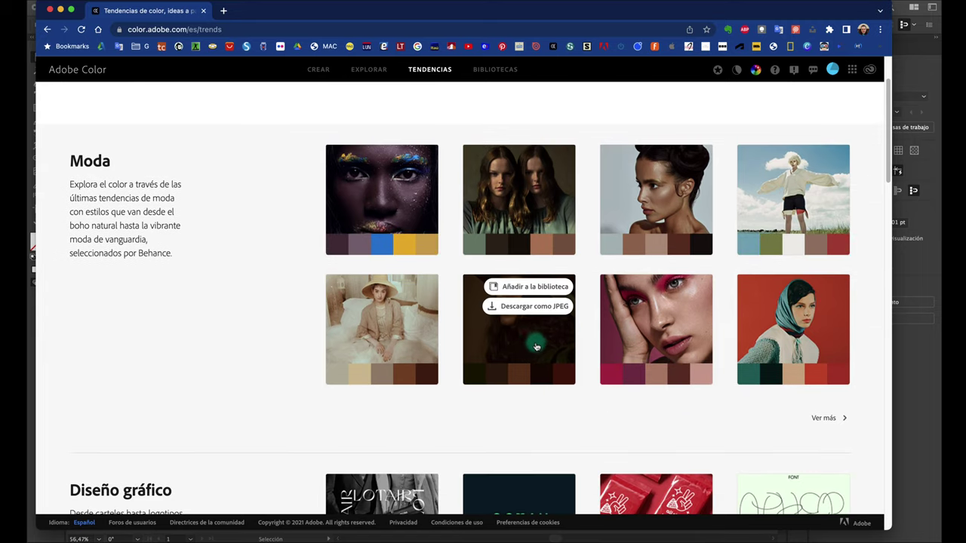
scroll(528, 344, down, 4)
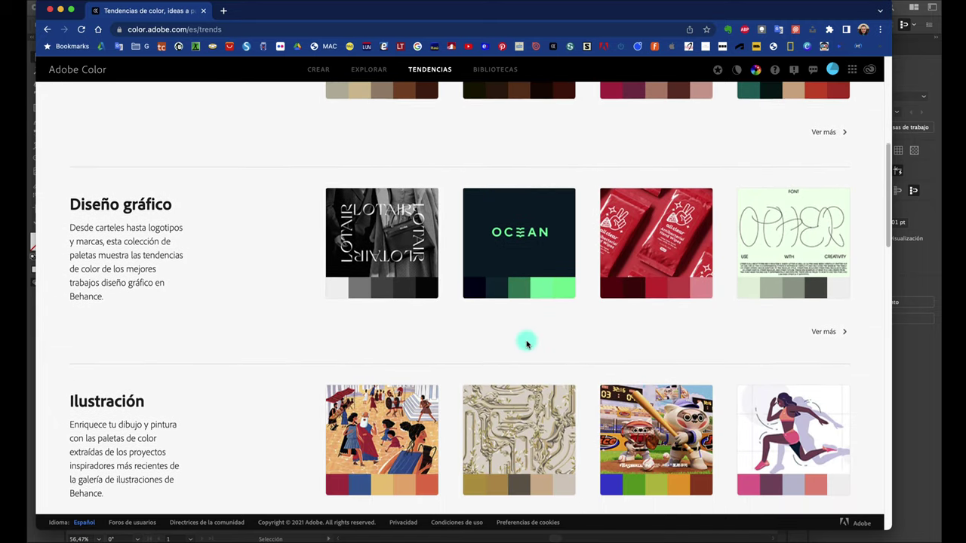
scroll(527, 343, down, 2)
scroll(528, 344, up, 10)
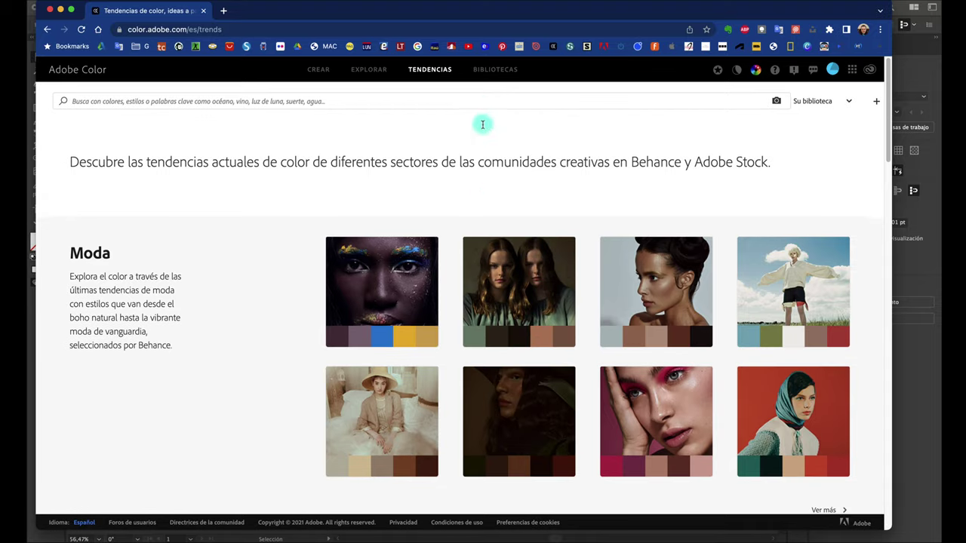
View the saved themes in Libraries, then return to the Create colour wheel
click(495, 71)
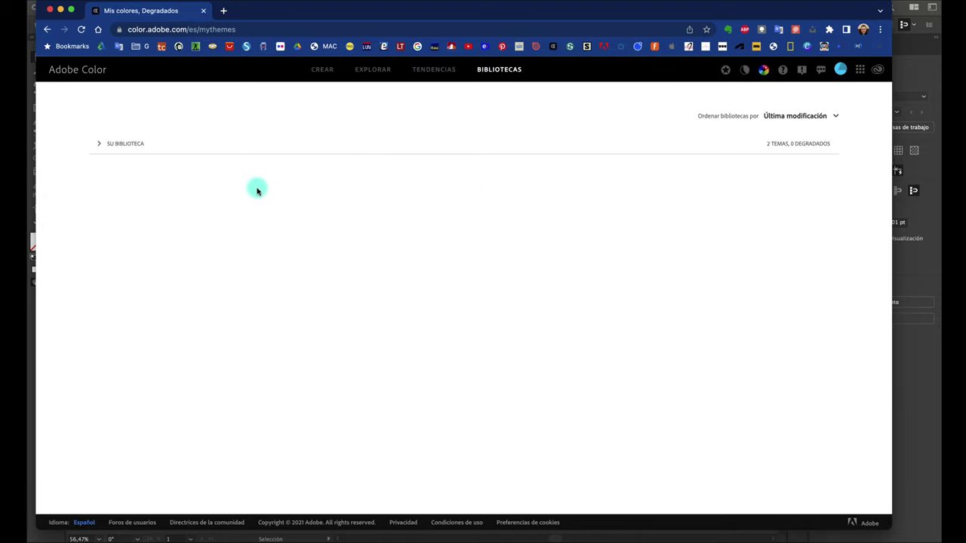
click(99, 143)
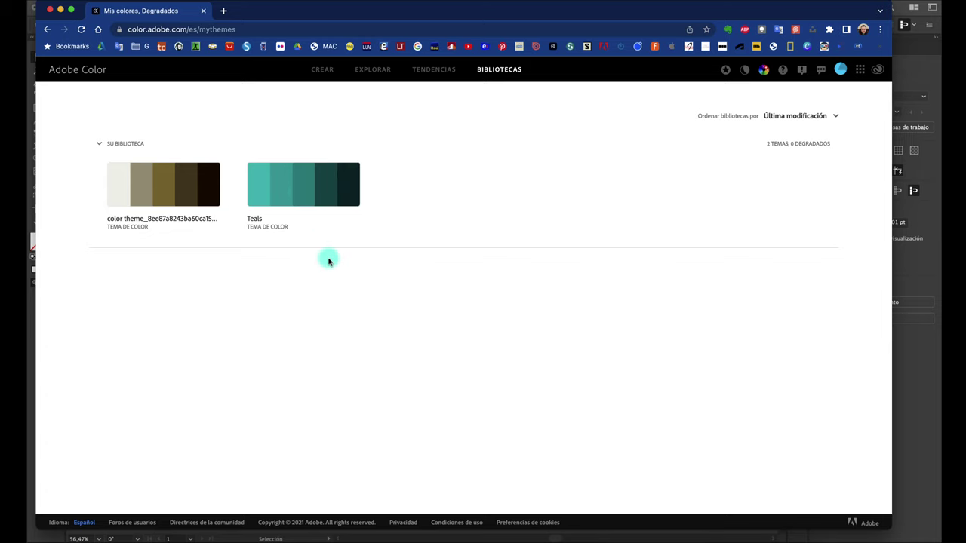
click(323, 72)
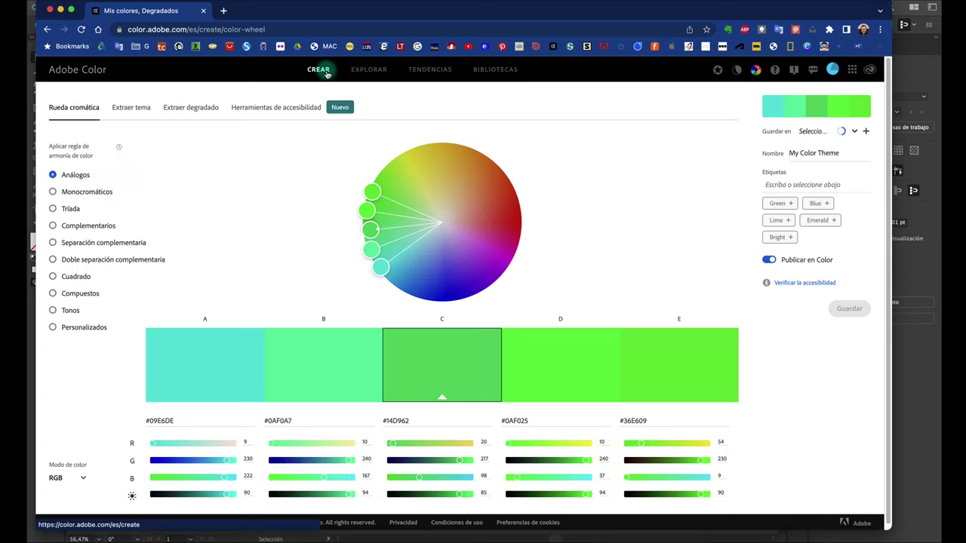
scroll(453, 188, down, 1)
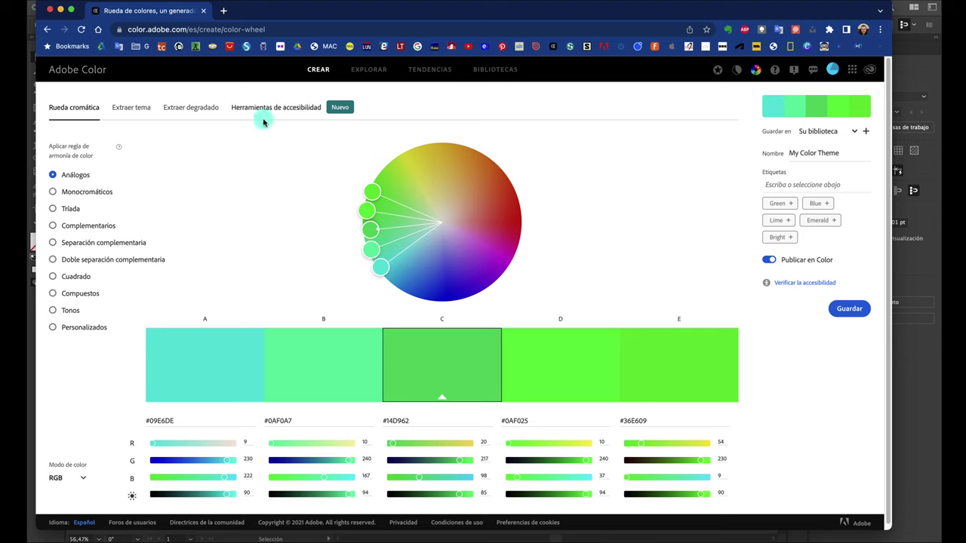
Preview the Extract Theme and Extract Gradient tools, then return to Explore
click(149, 111)
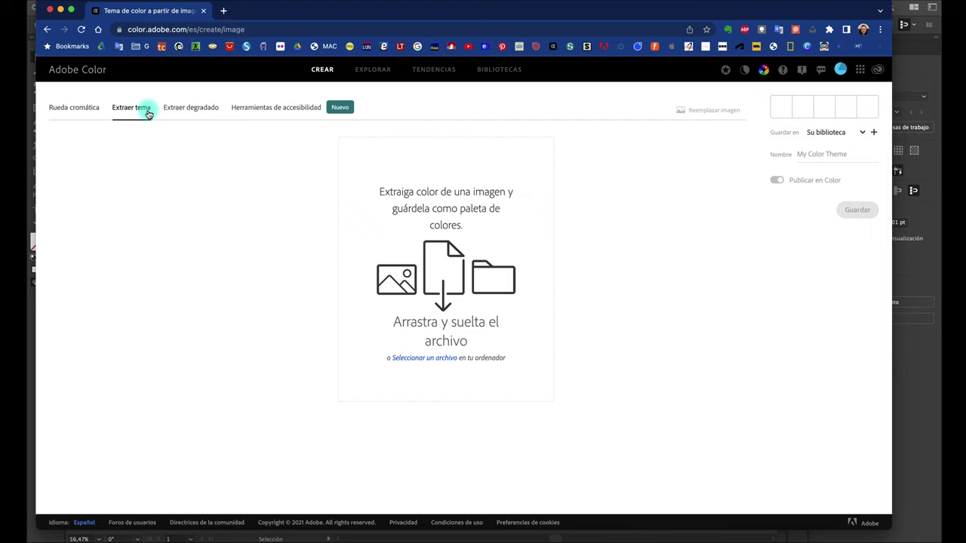
click(199, 115)
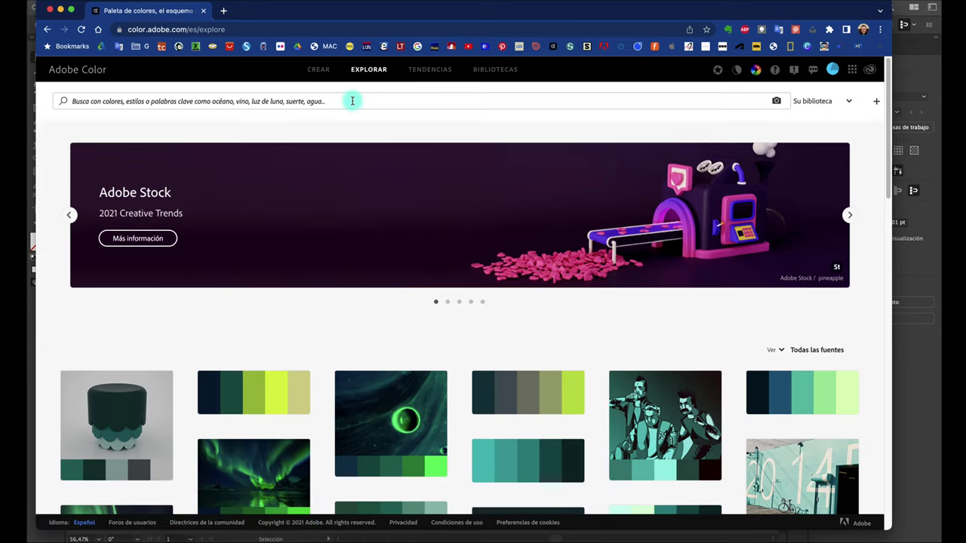
click(356, 100)
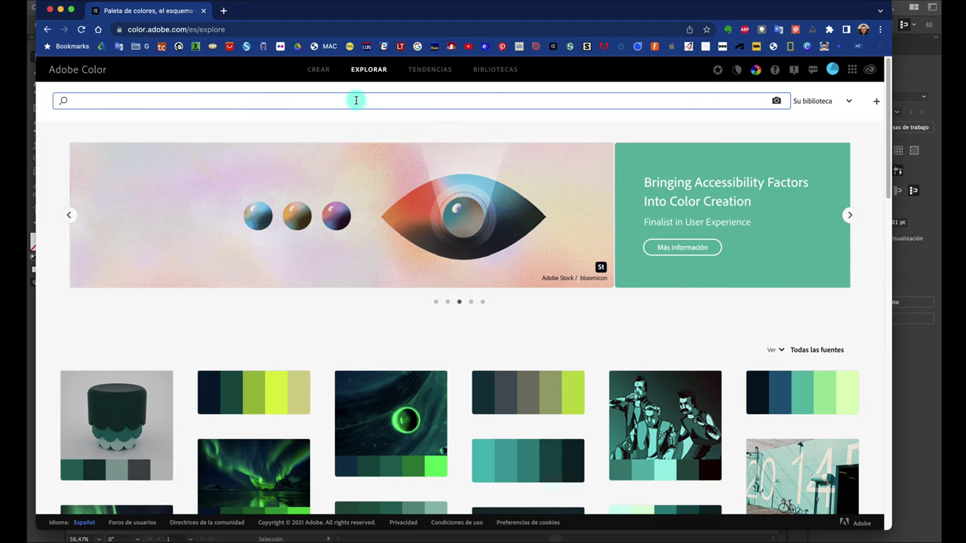
Search 'tree' palettes, open Pistachio, copy hex #677E52, and download it as ASE
text(tree)
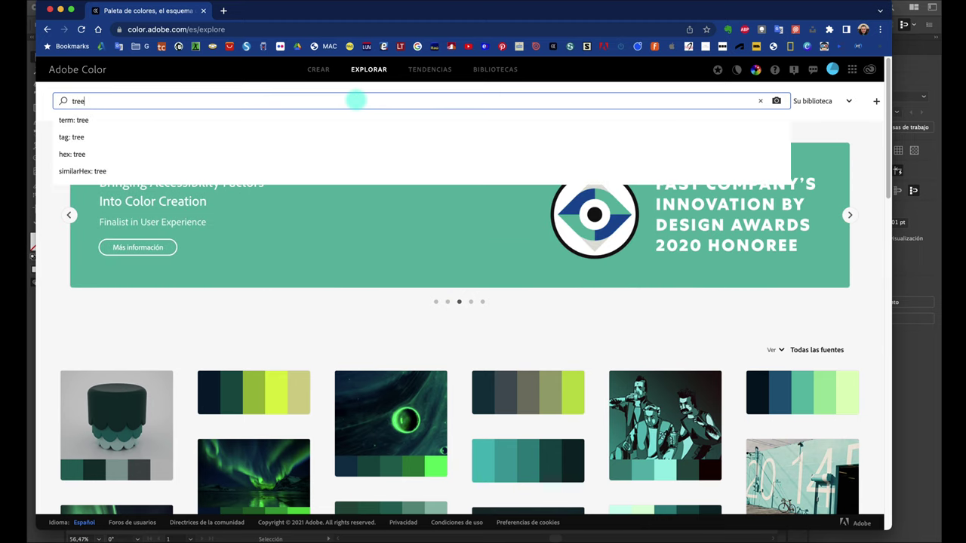
key(Return)
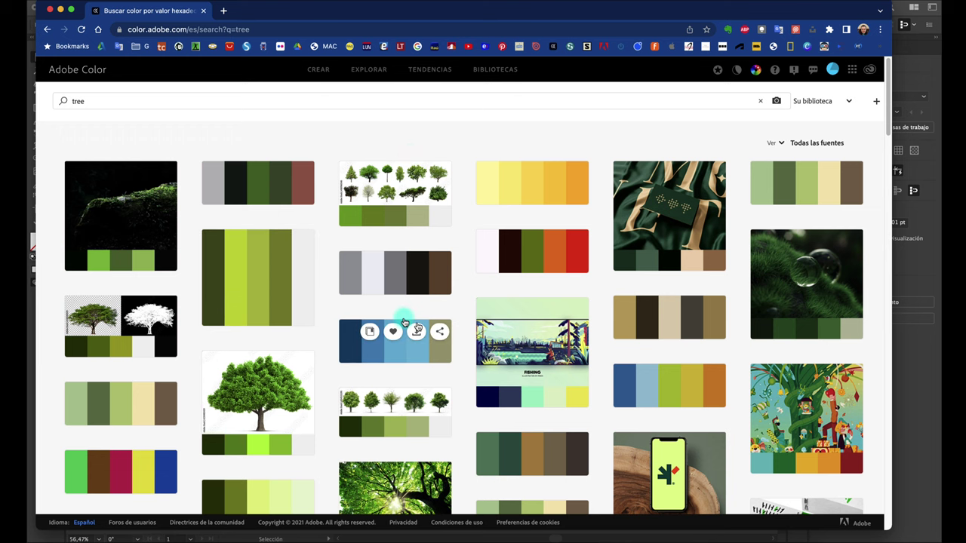
scroll(453, 341, down, 2)
scroll(453, 341, down, 5)
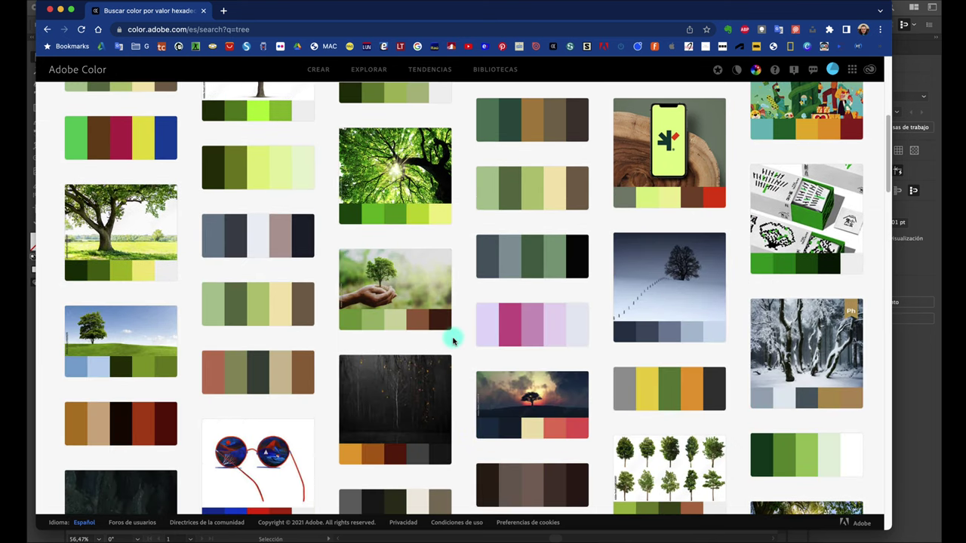
click(273, 315)
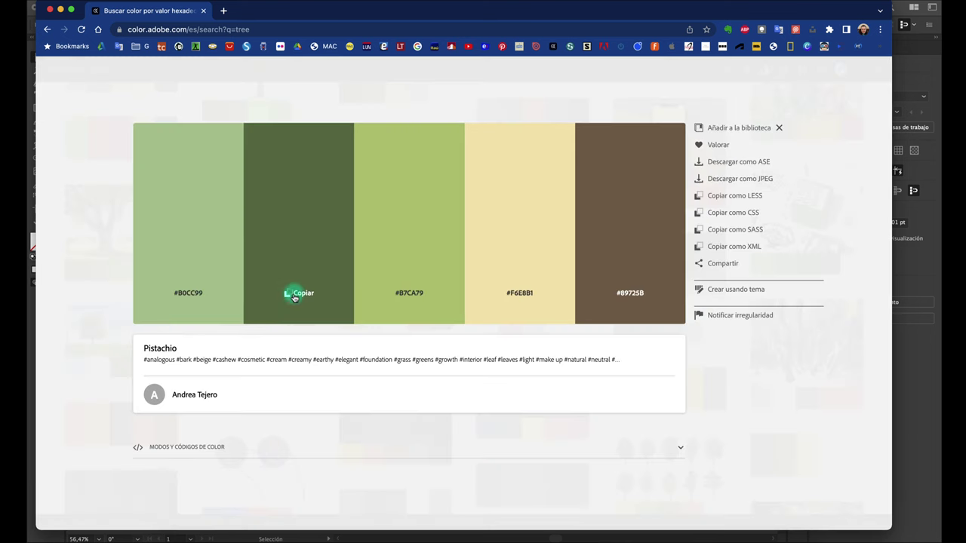
click(282, 294)
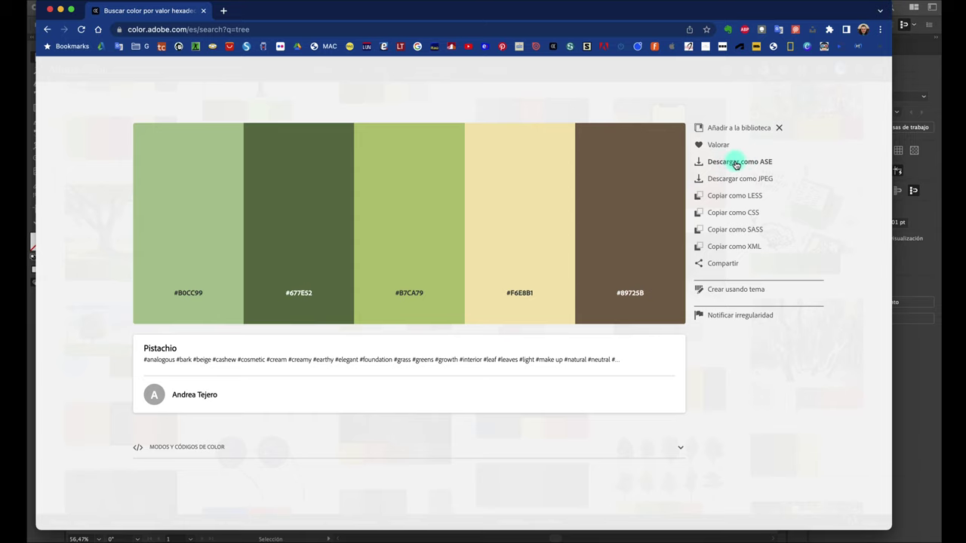
click(735, 165)
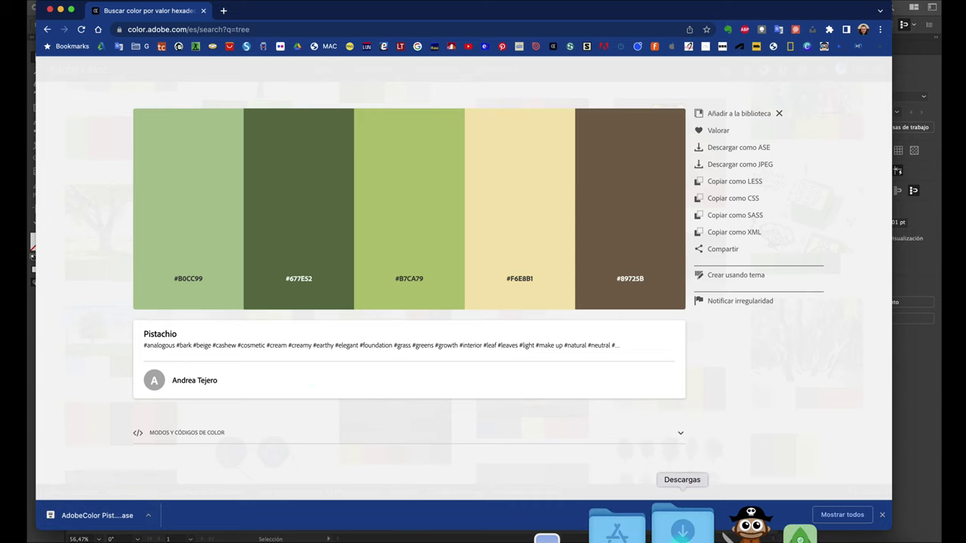
Confirm AdobeColor Pistachio.ase is in Downloads, then minimize Chrome to reveal Illustrator
click(682, 530)
click(744, 444)
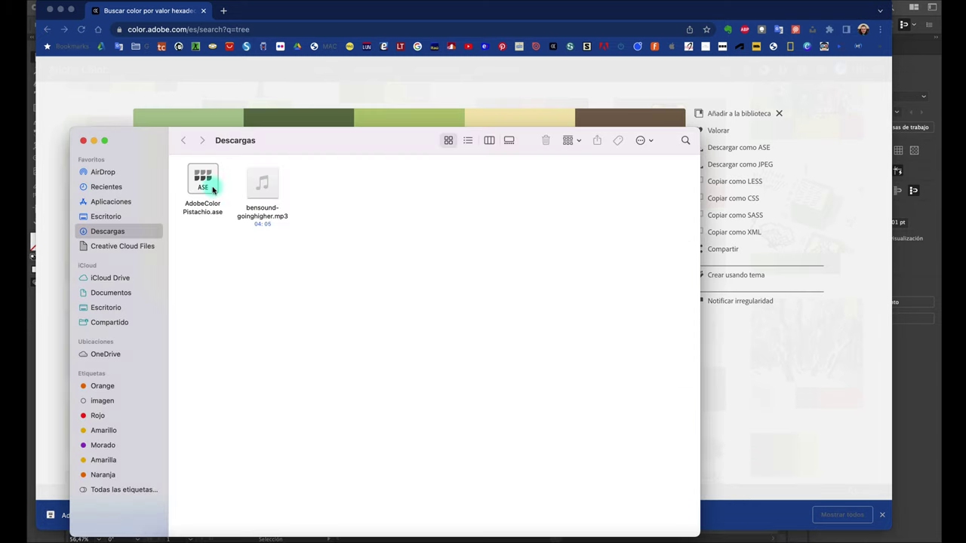
click(83, 141)
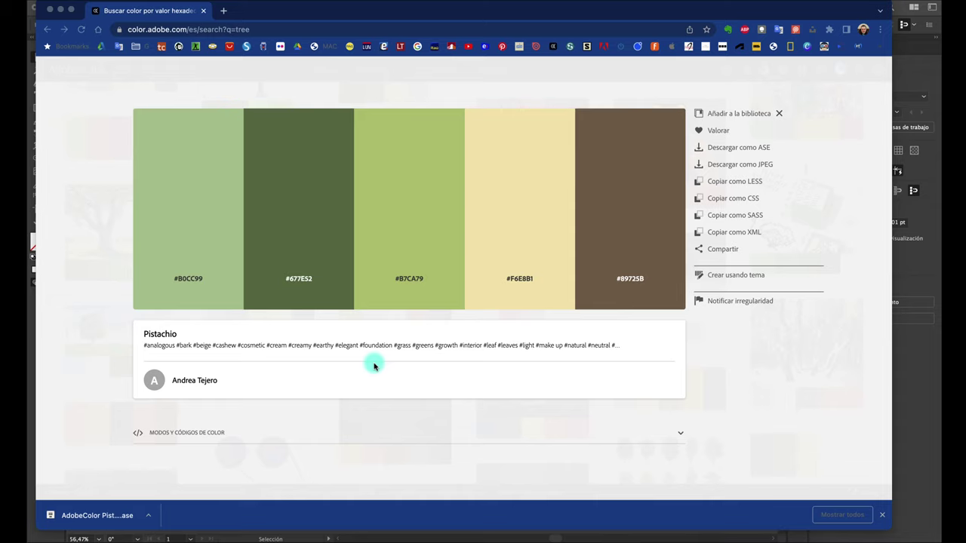
click(62, 10)
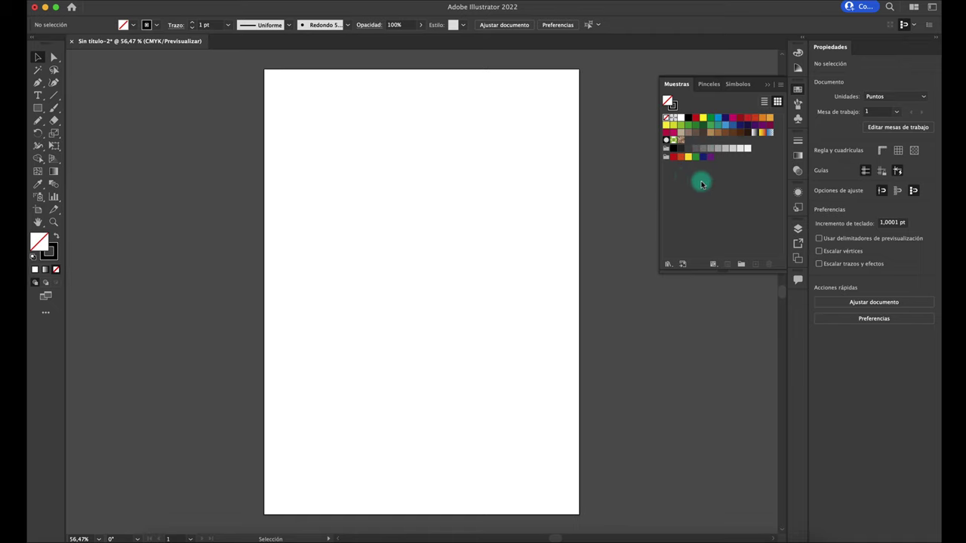
Load the Cielo gradient library and add its blue and grey sky gradients to the swatches
click(669, 264)
click(677, 222)
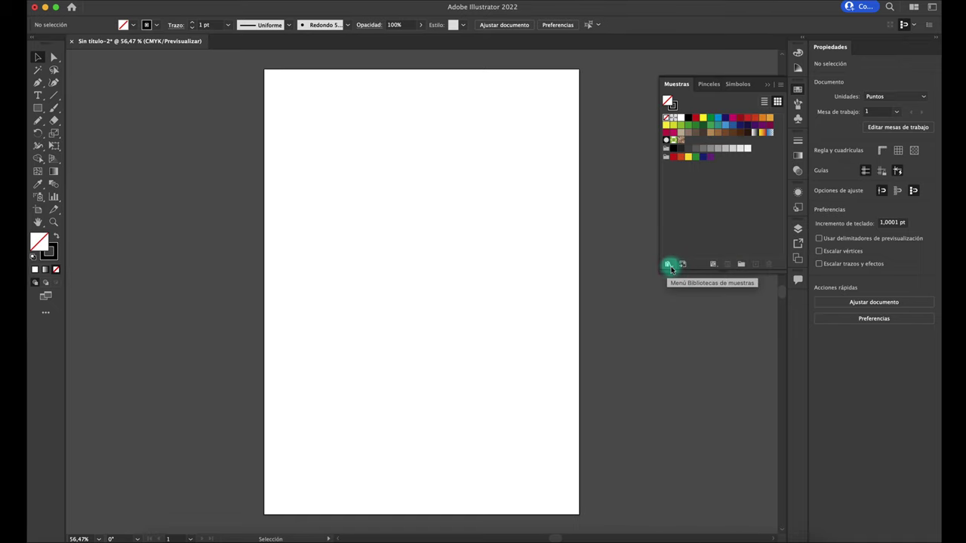
click(674, 269)
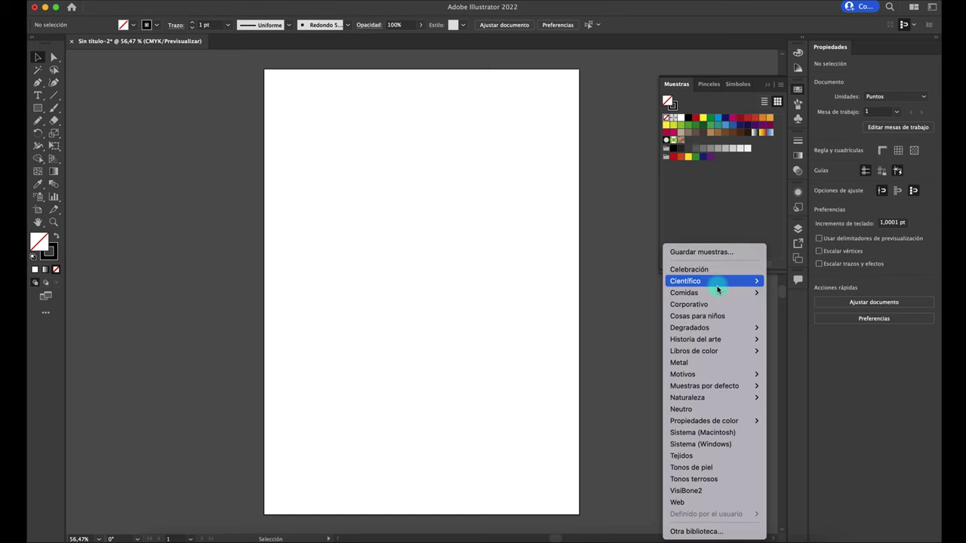
mouse_move(722, 283)
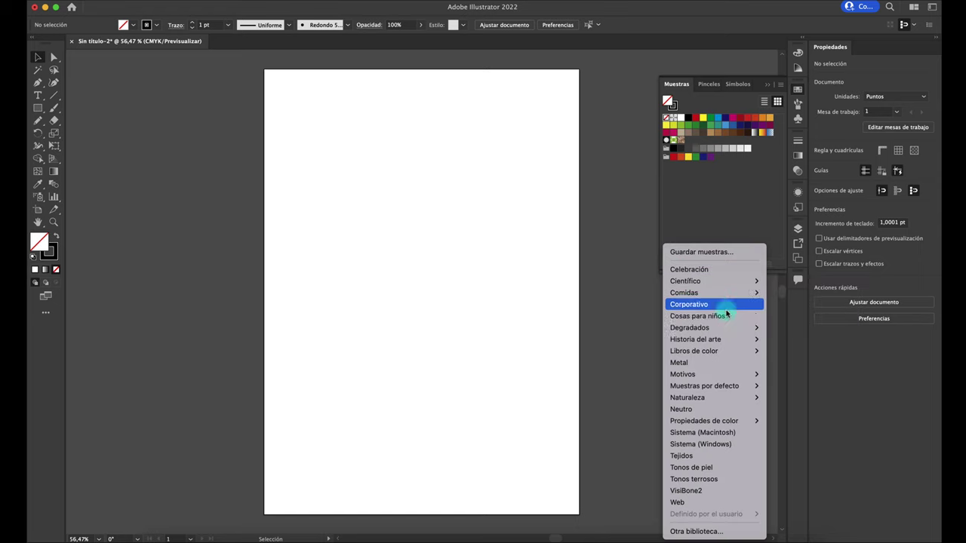
mouse_move(727, 328)
click(778, 322)
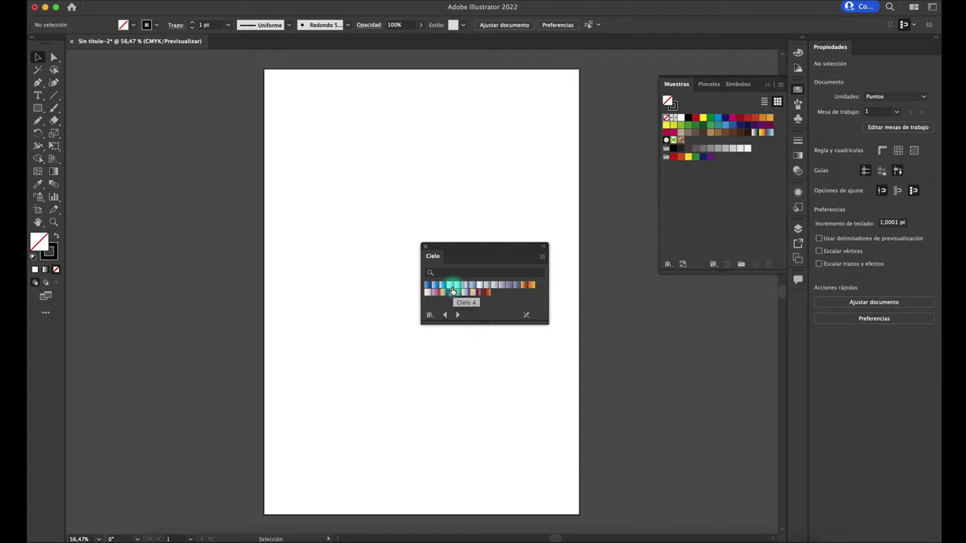
click(427, 286)
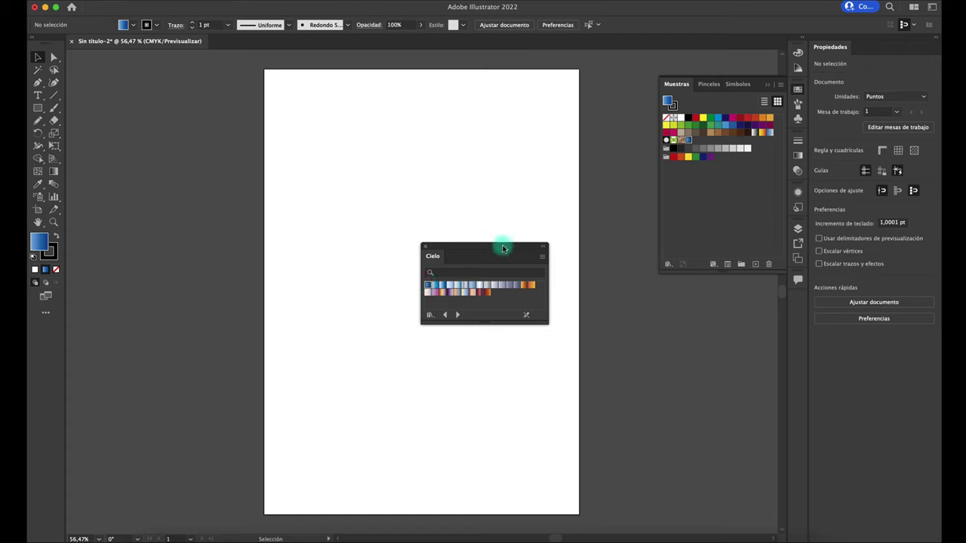
click(486, 285)
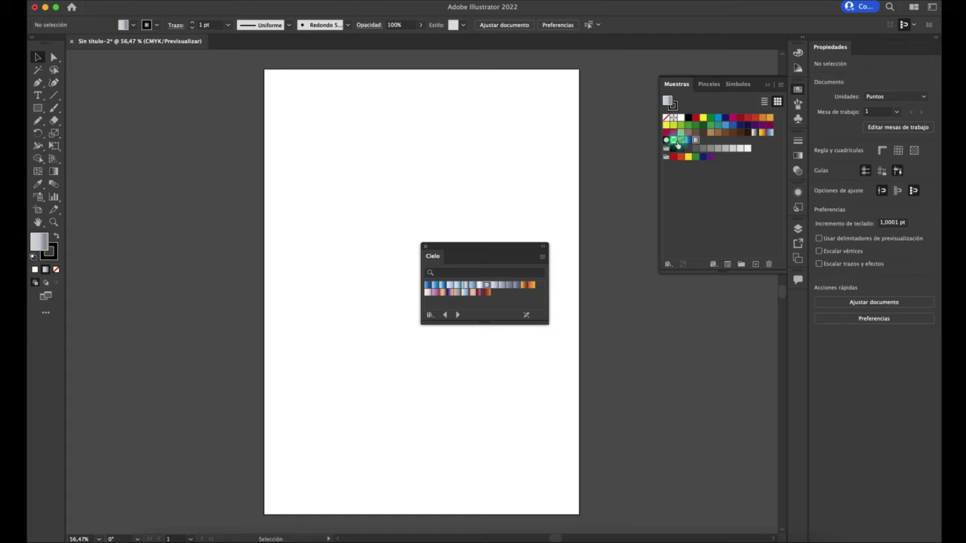
click(424, 247)
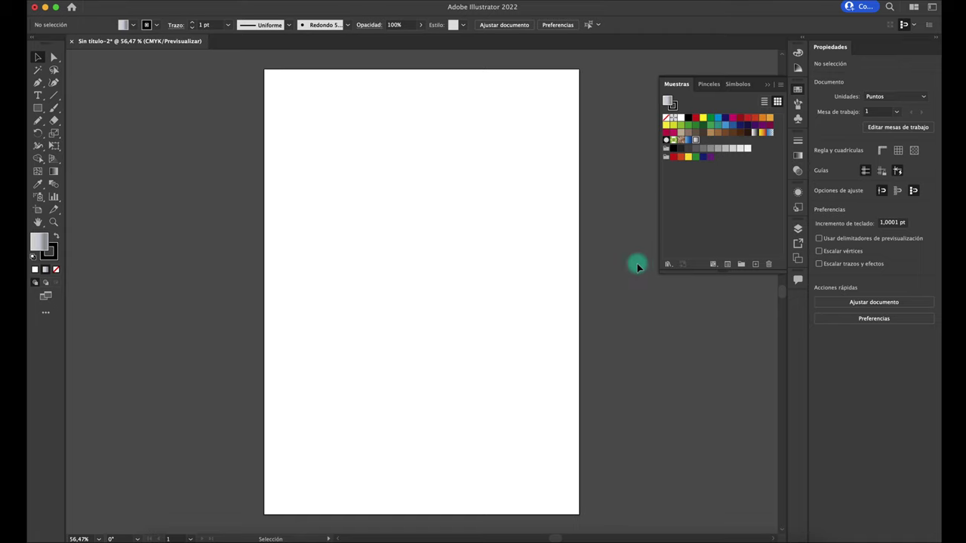
click(672, 267)
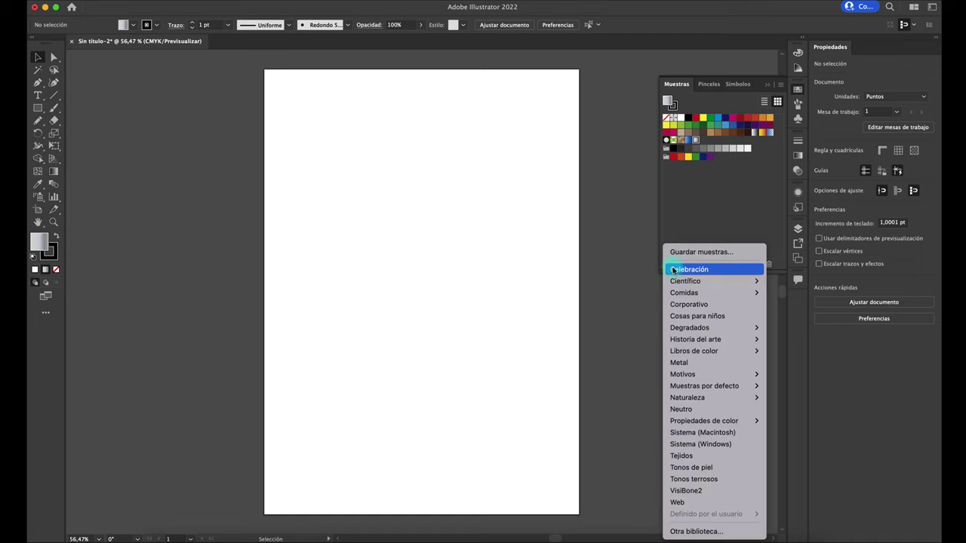
Open AdobeColor Pistachio.ase from Downloads as a library and add its colours as a swatch group
click(690, 532)
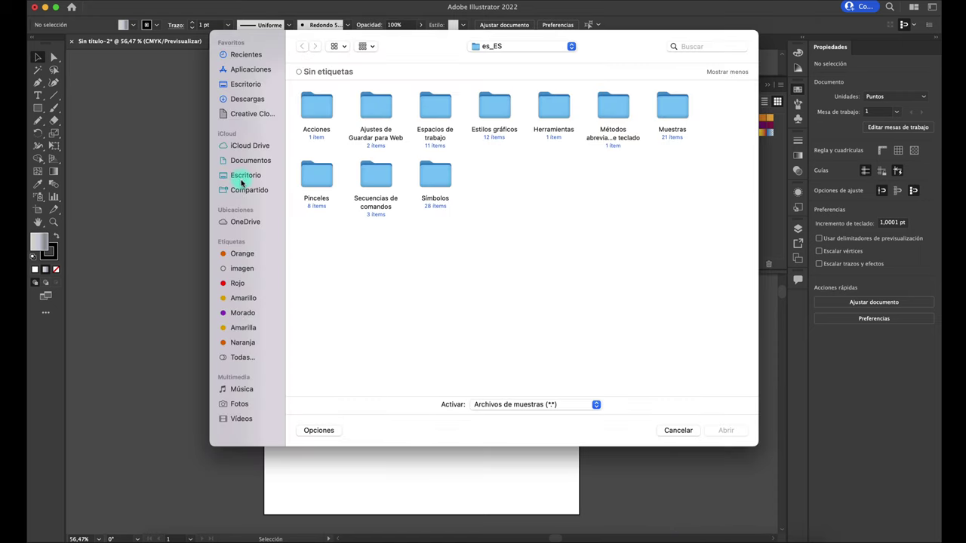
click(248, 99)
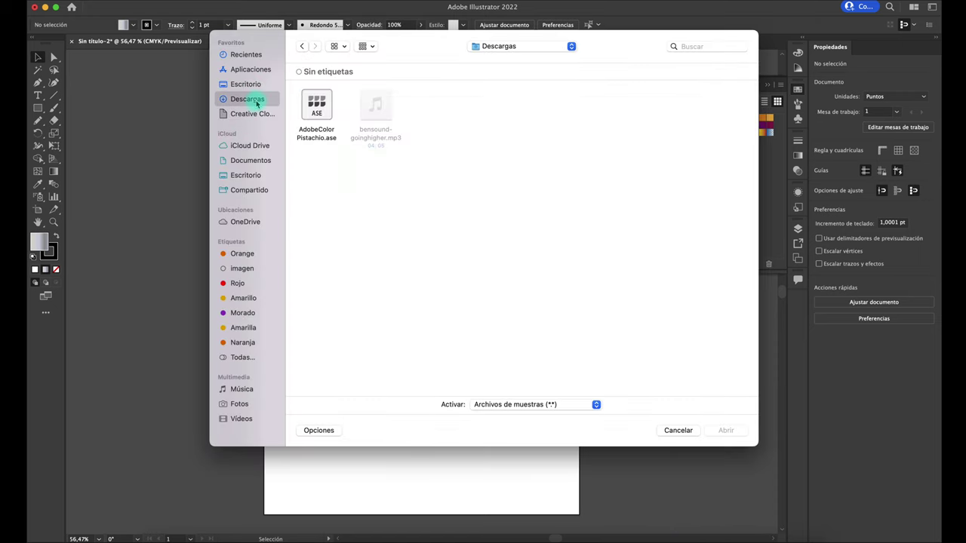
click(314, 130)
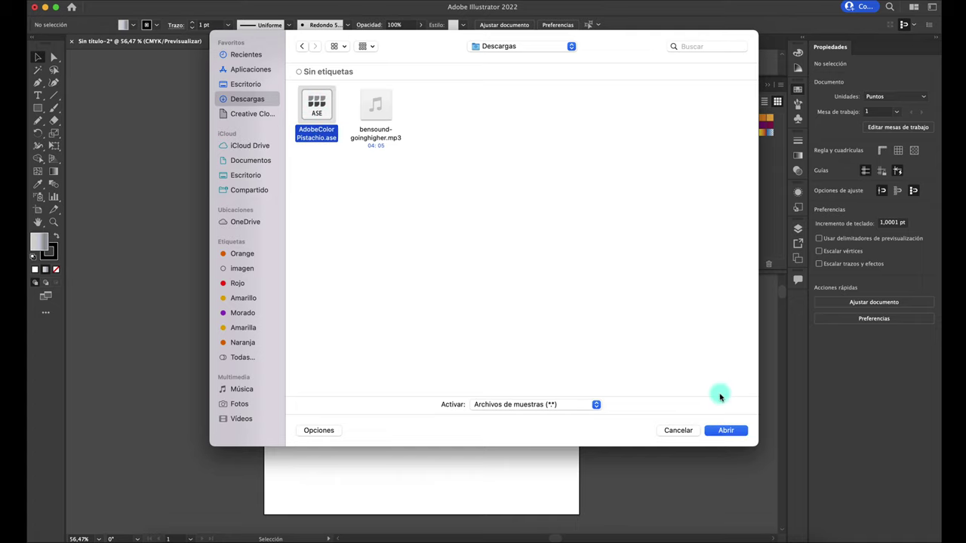
click(723, 430)
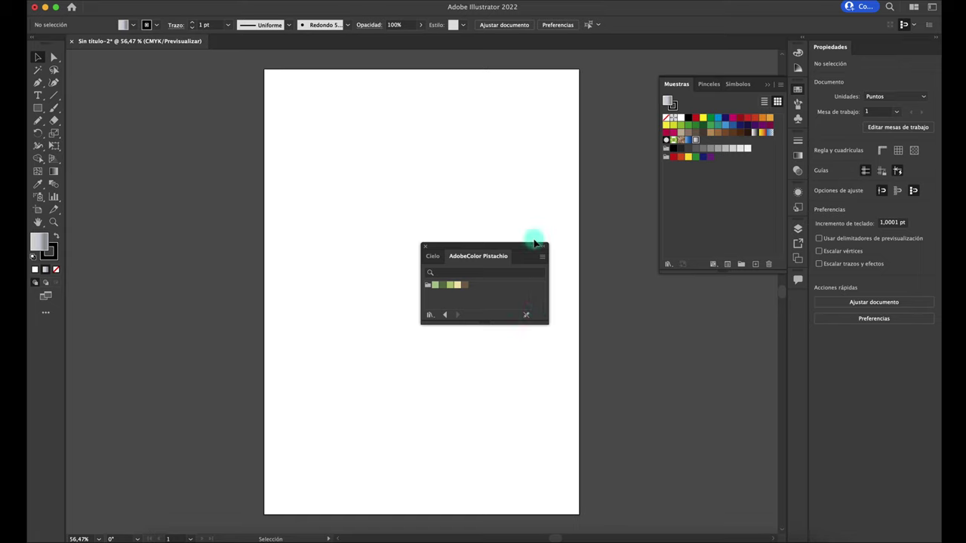
click(427, 288)
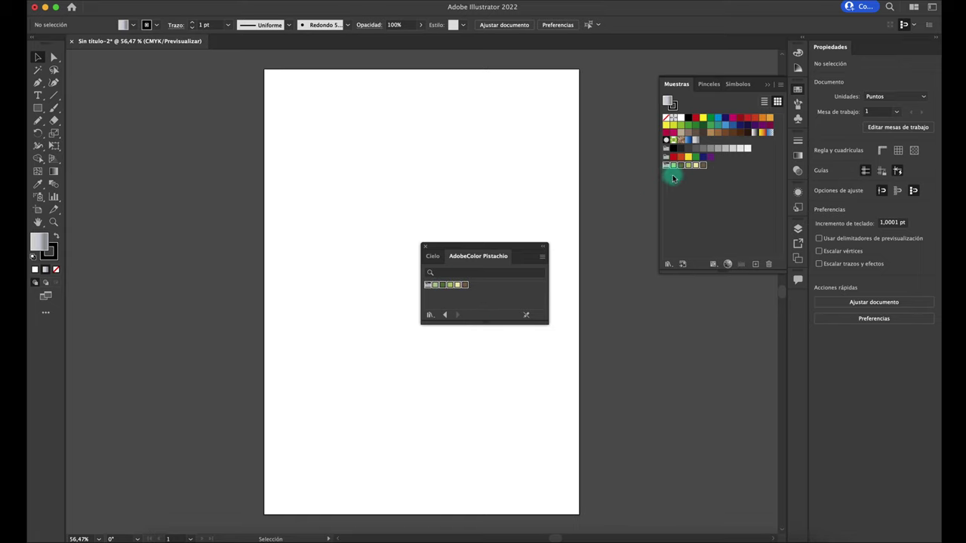
click(426, 247)
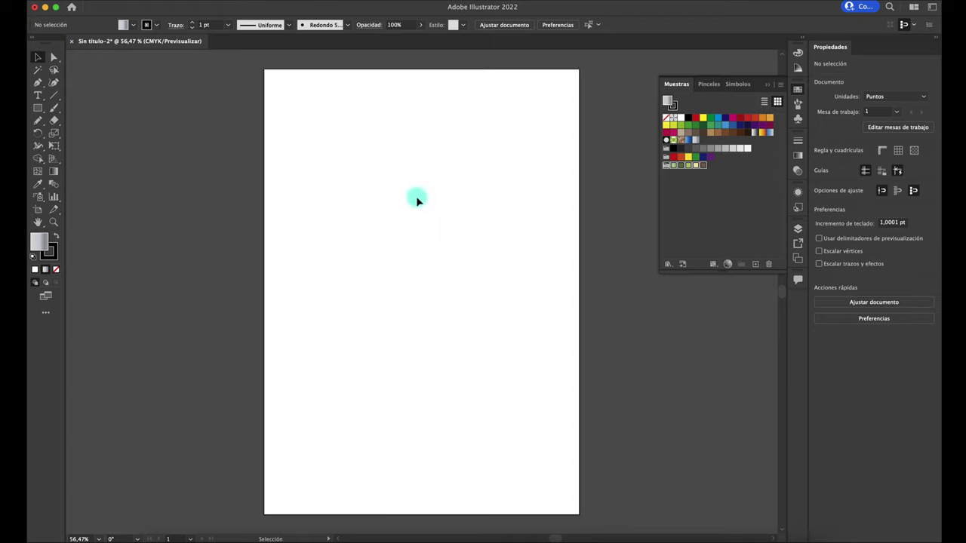
Draw a dark green square and a pale yellow rectangle, then move the yellow over the green
click(38, 108)
drag(328, 154, 381, 204)
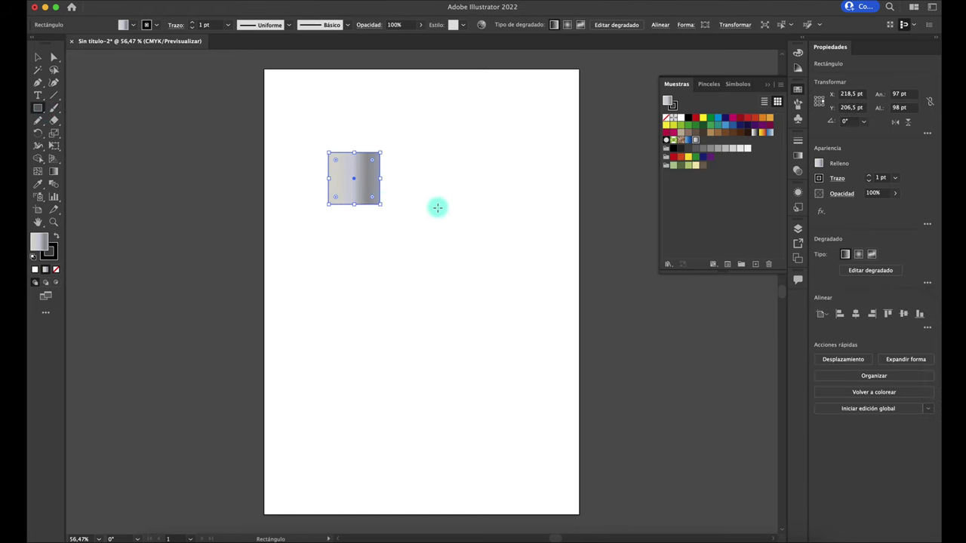
click(681, 167)
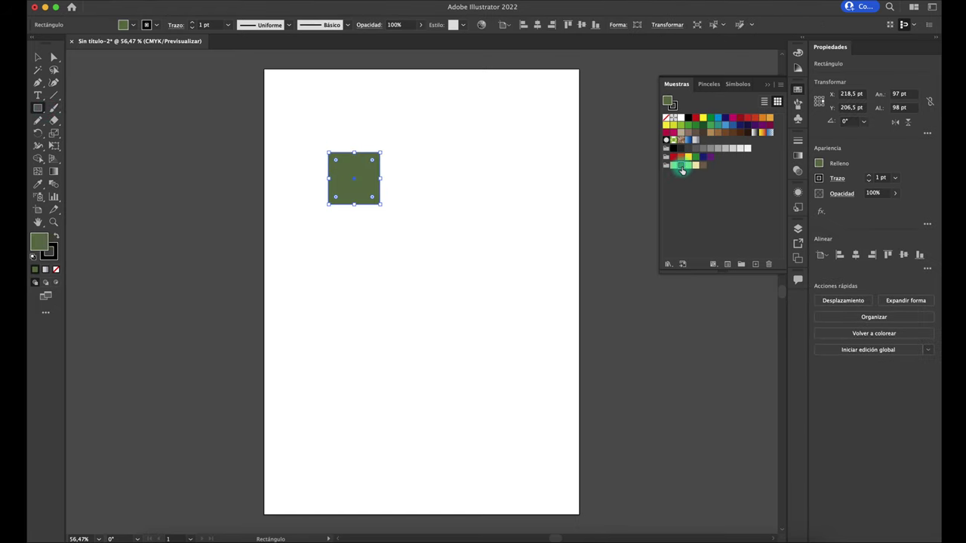
drag(334, 258, 440, 317)
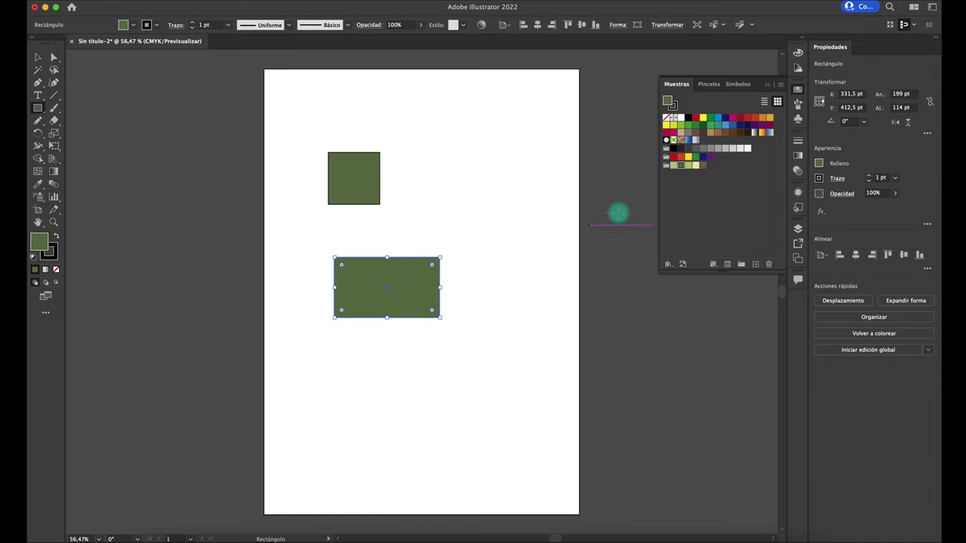
click(695, 165)
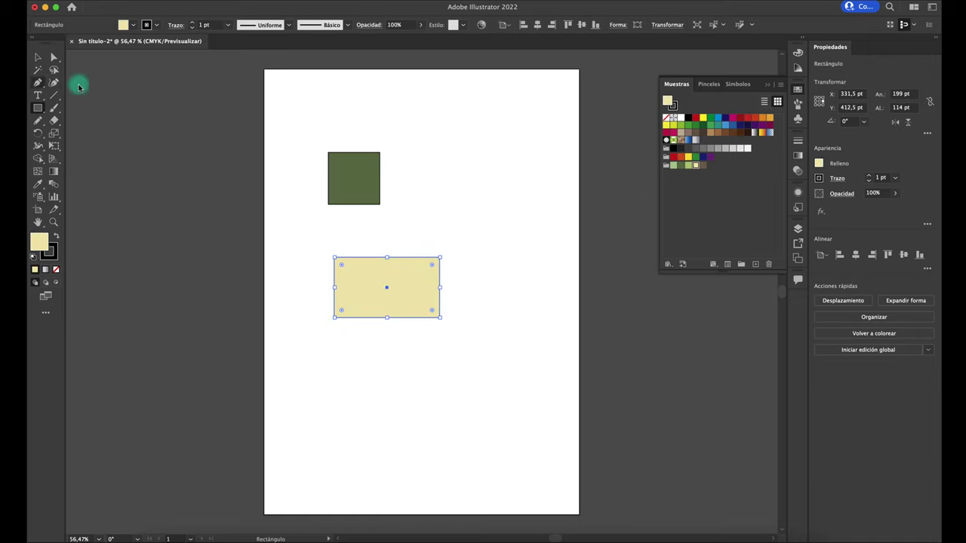
click(38, 57)
drag(356, 283, 385, 199)
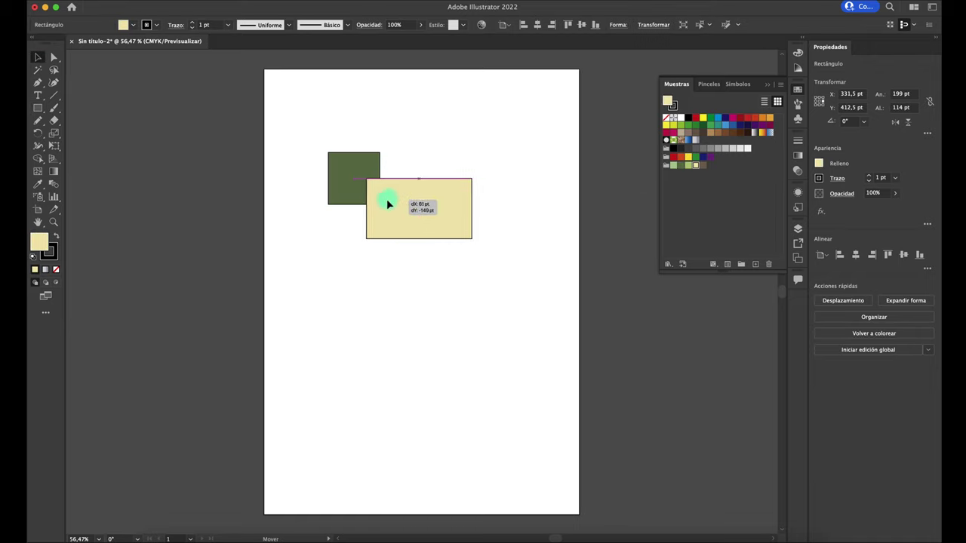
click(366, 265)
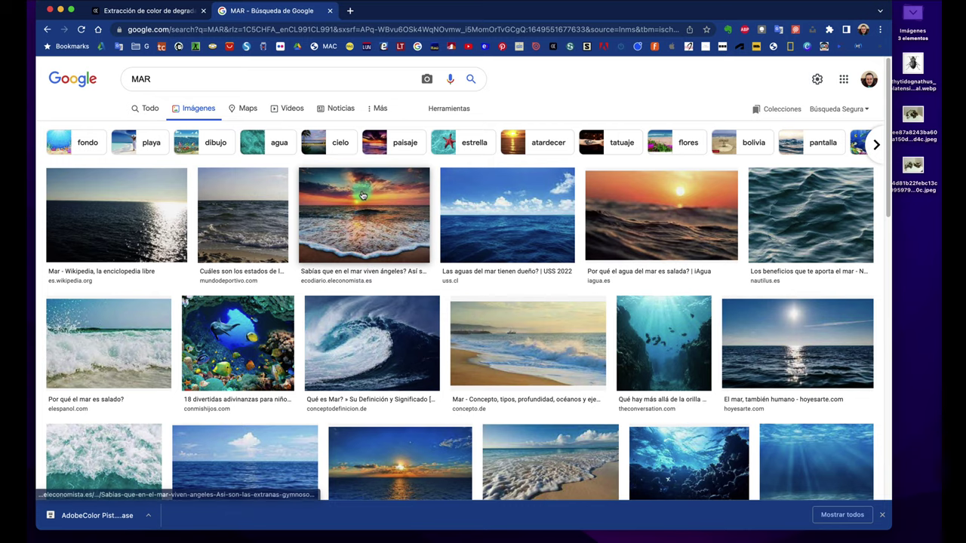
Save the sunset beach image preview to the desktop under the file name MAR
click(363, 196)
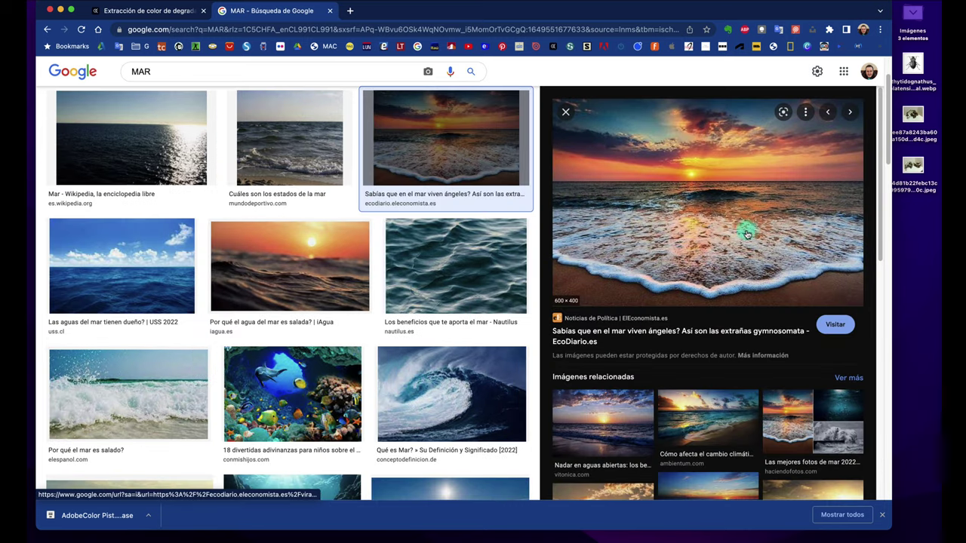
right_click(739, 201)
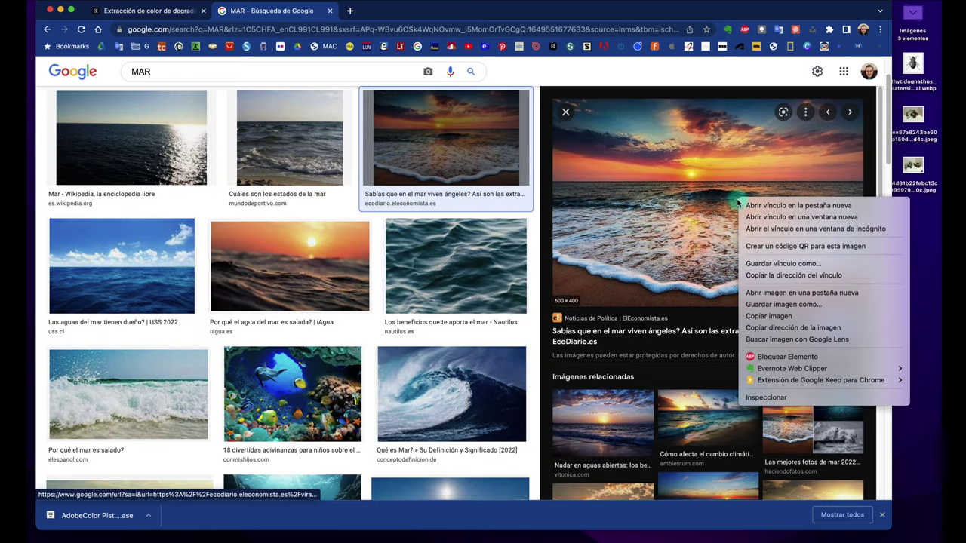
click(785, 305)
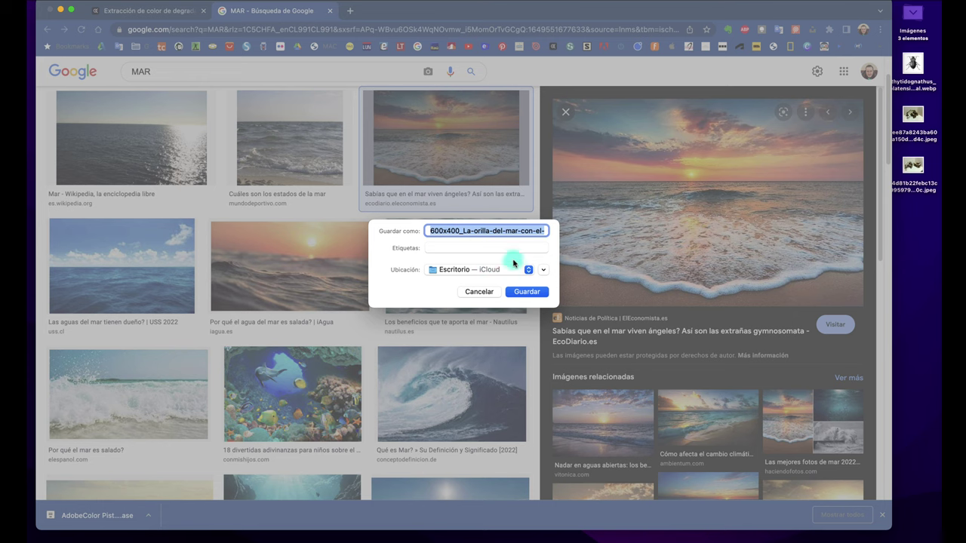
triple_click(516, 236)
text(MAR)
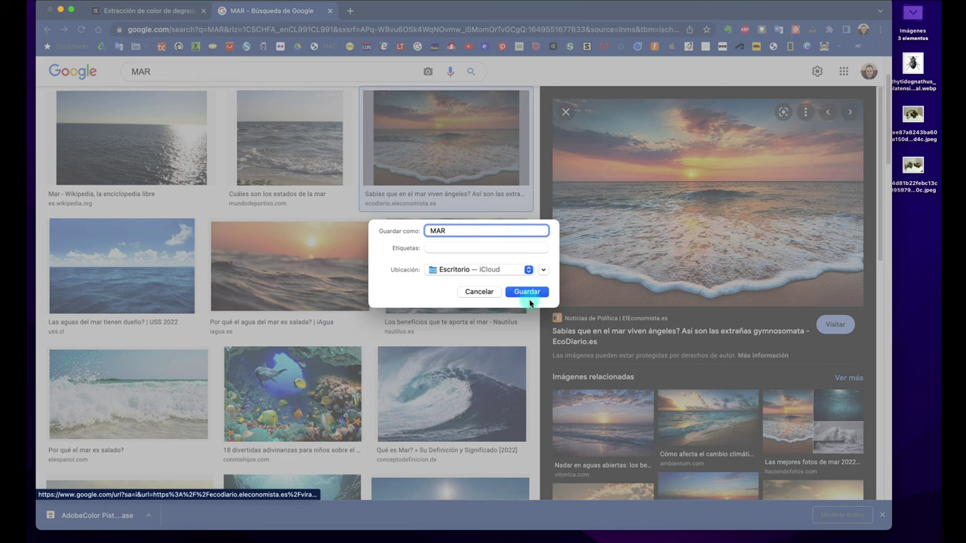
click(527, 293)
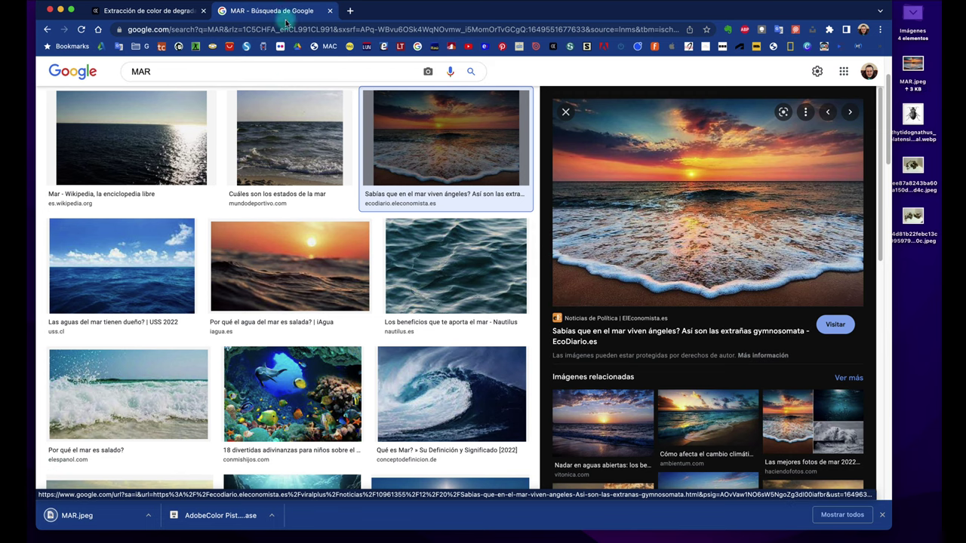
Upload MAR.jpeg to Adobe Color and extract its five-colour theme, #025373 to #734838
click(157, 11)
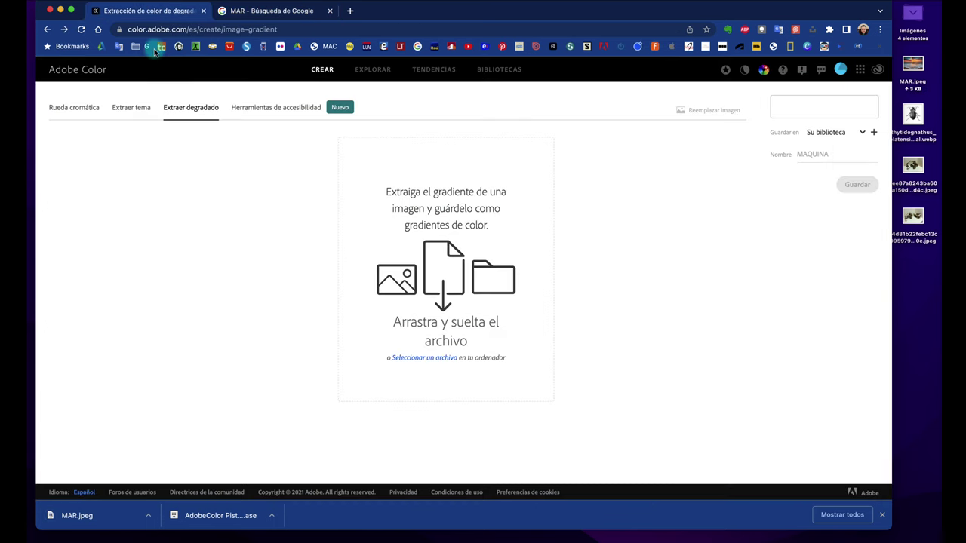
click(415, 362)
click(359, 317)
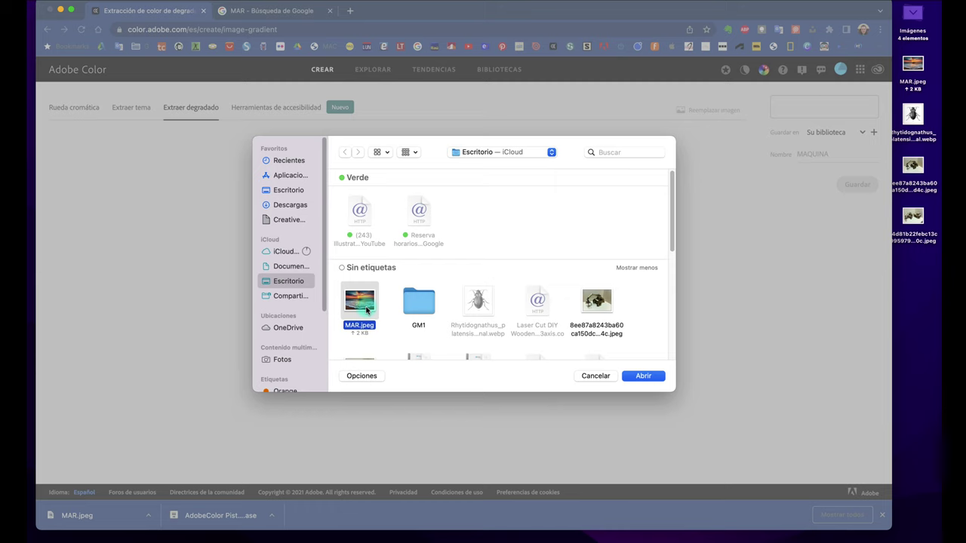
click(643, 376)
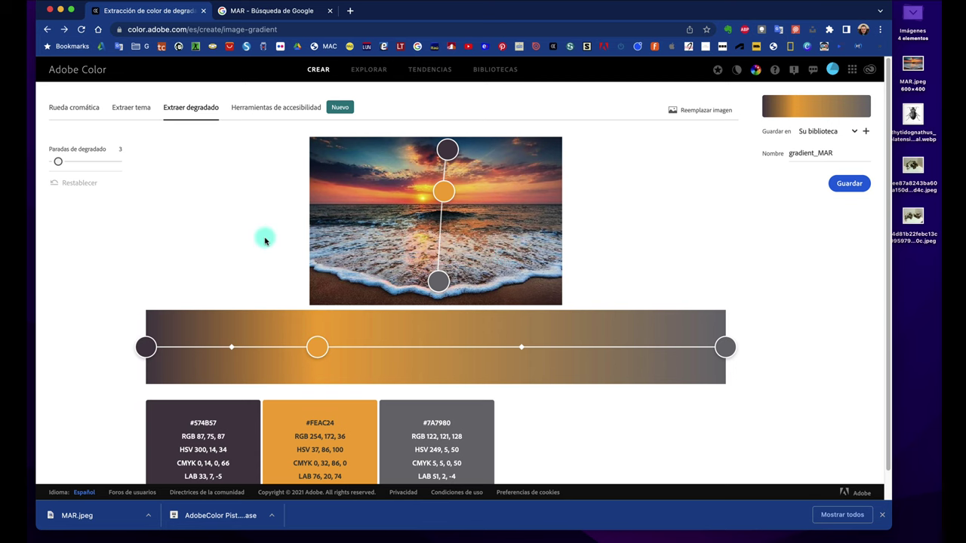
scroll(181, 237, down, 1)
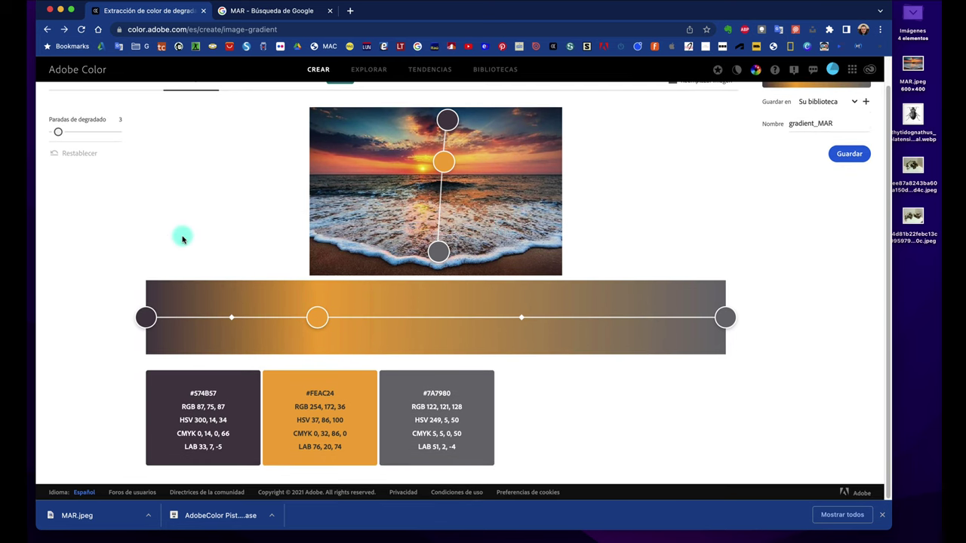
scroll(182, 238, up, 1)
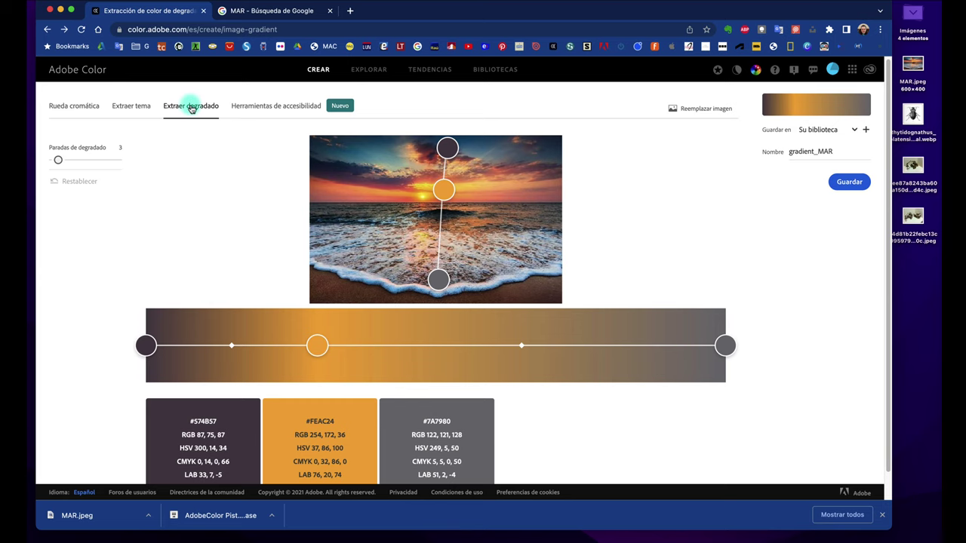
click(135, 107)
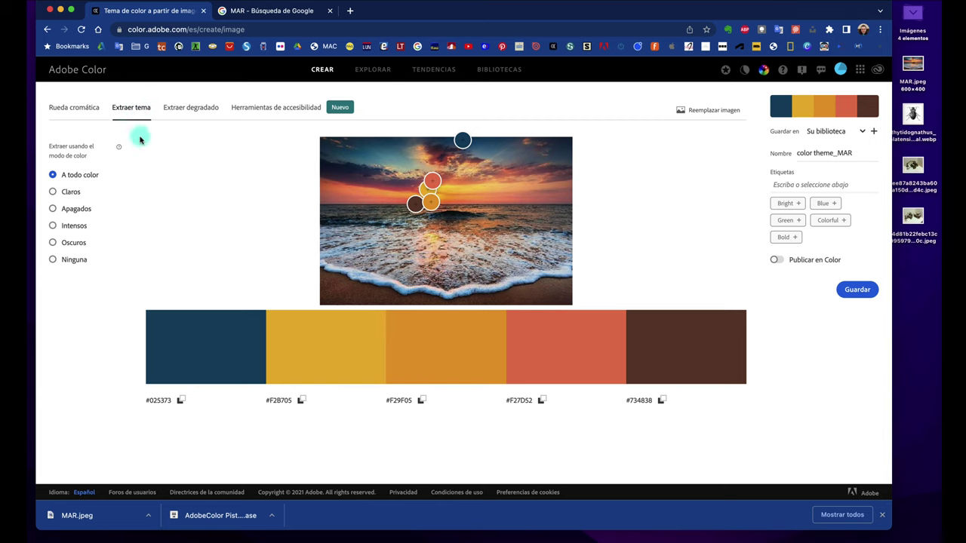
Check the extracted sea-photo theme on the colour wheel, then rename it to 'MAR'
click(83, 107)
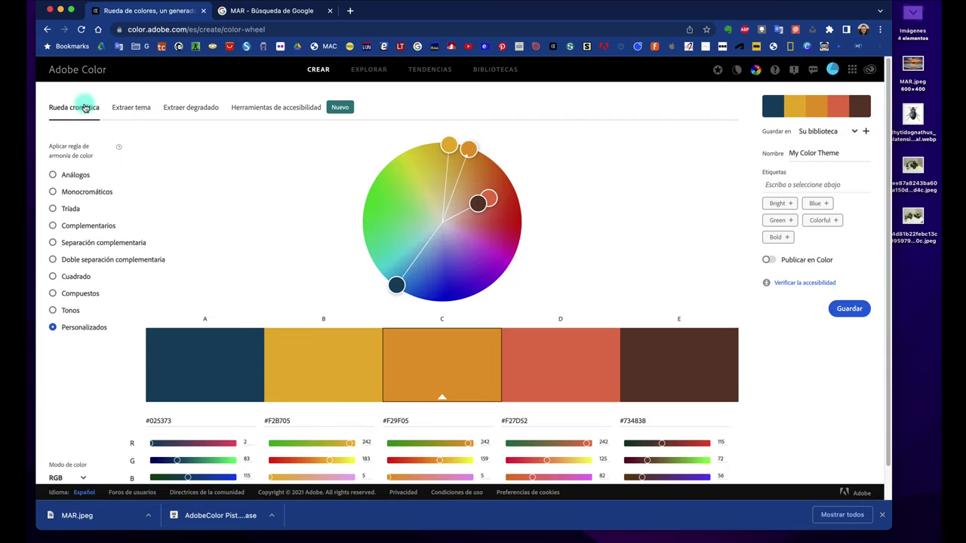
click(132, 108)
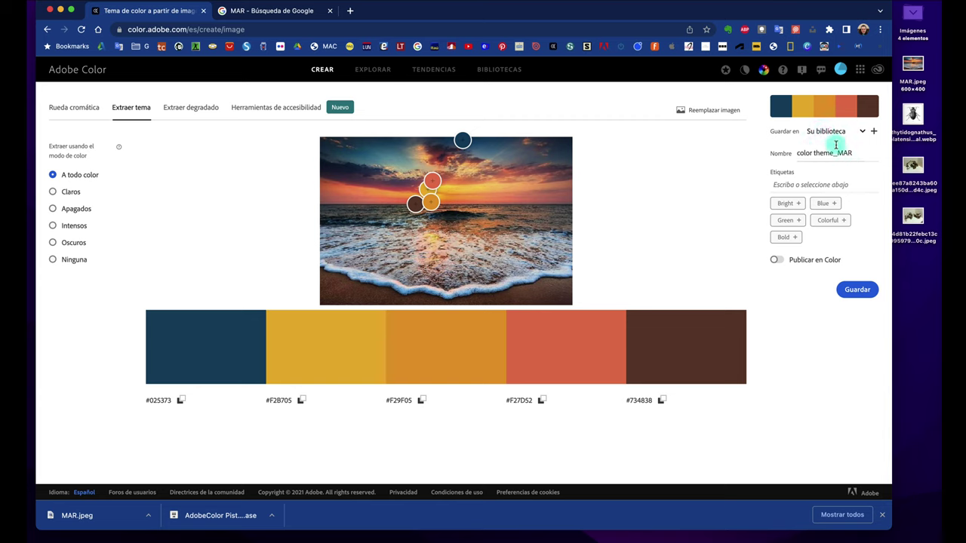
drag(837, 152, 790, 151)
key(BackSpace)
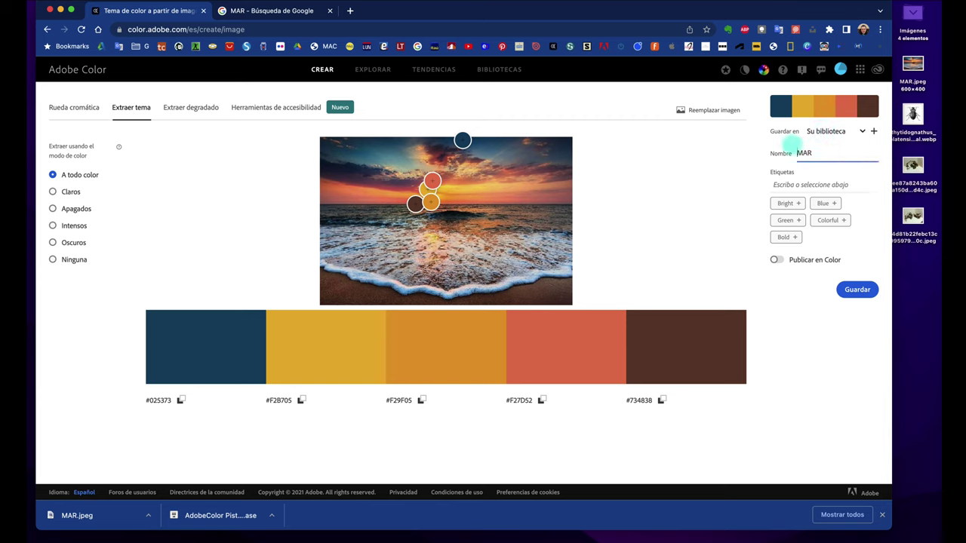
Save the MAR theme to the library and go to the BIBLIOTECAS page
click(862, 290)
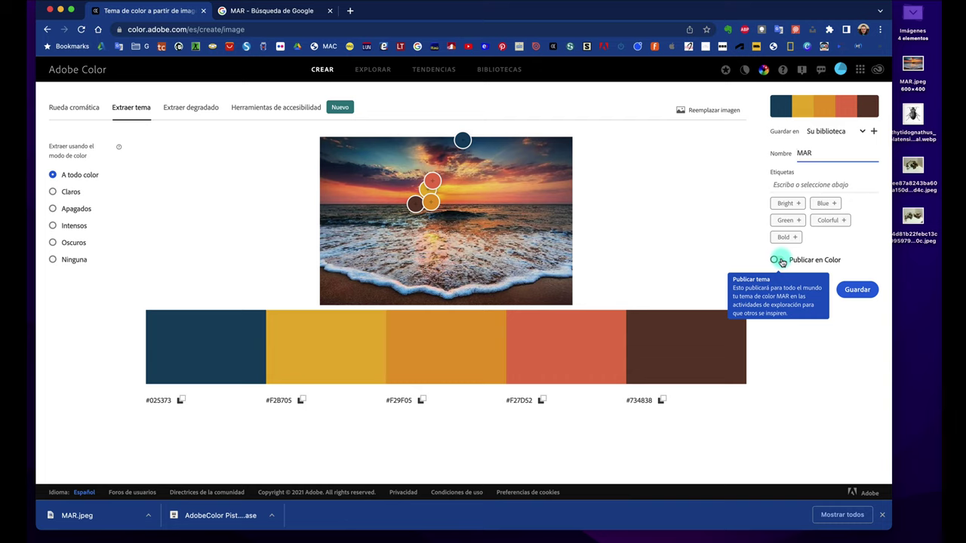
click(857, 292)
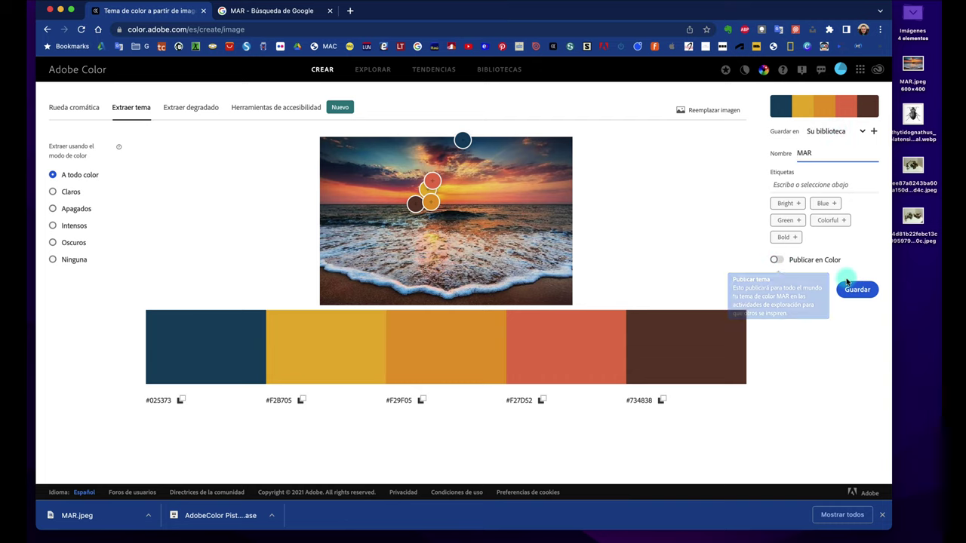
click(857, 294)
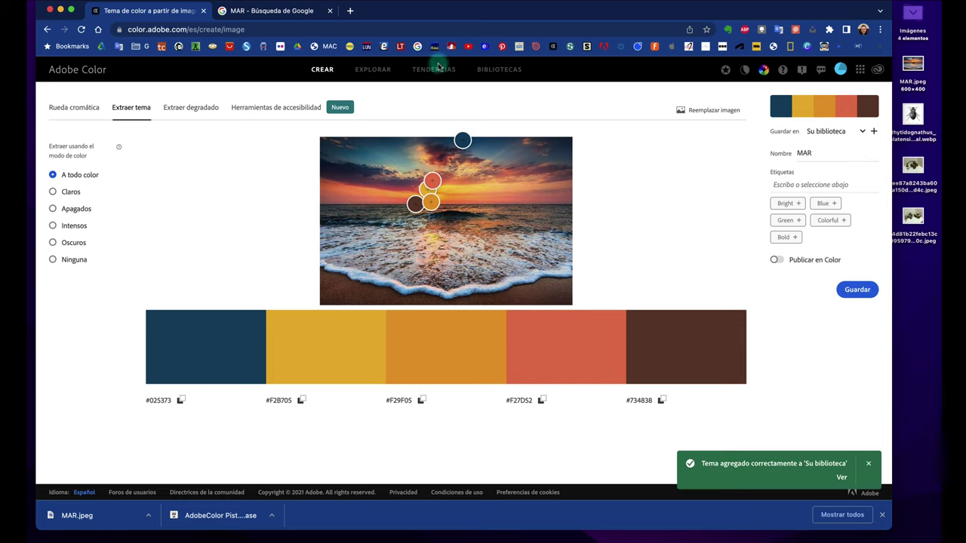
click(500, 70)
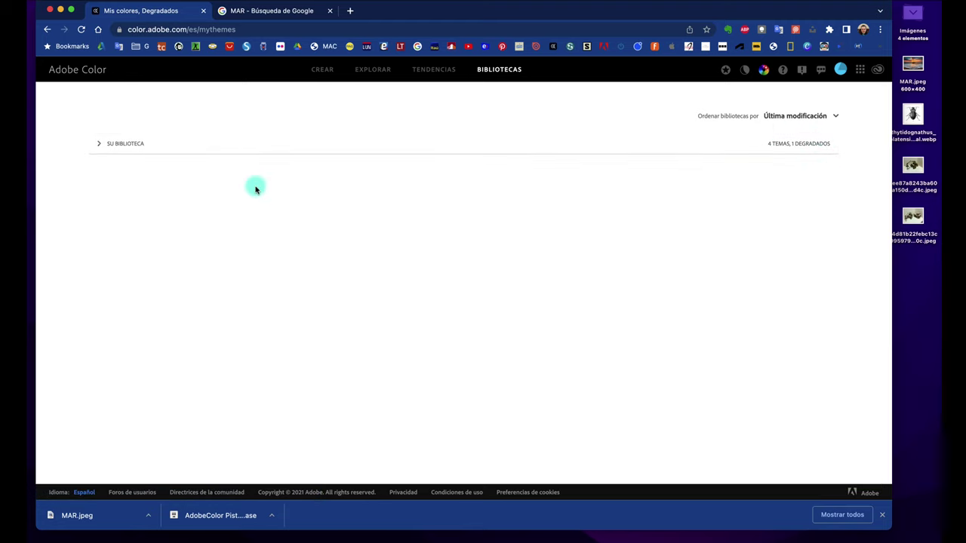
Download the MAR theme from the library as an ASE file, then return to Illustrator
click(98, 143)
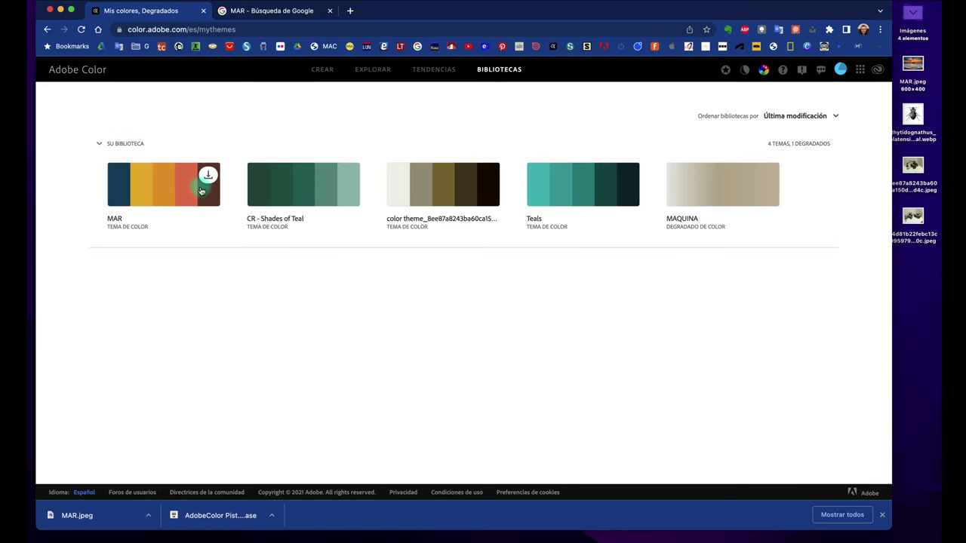
click(170, 197)
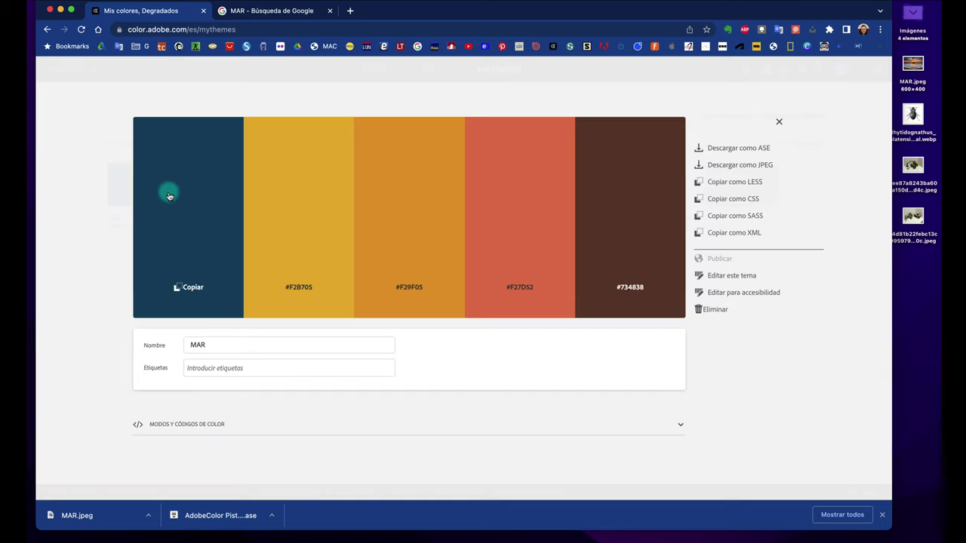
click(759, 134)
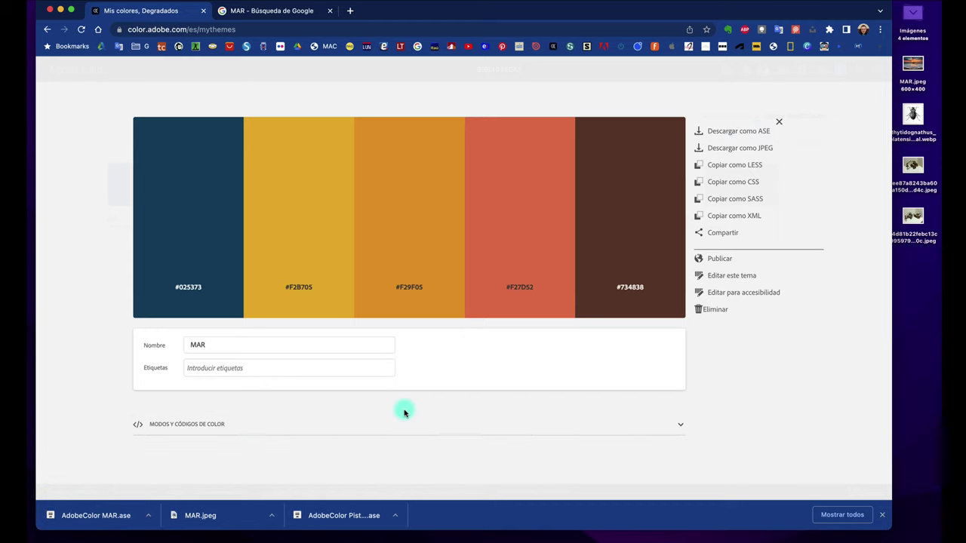
click(793, 532)
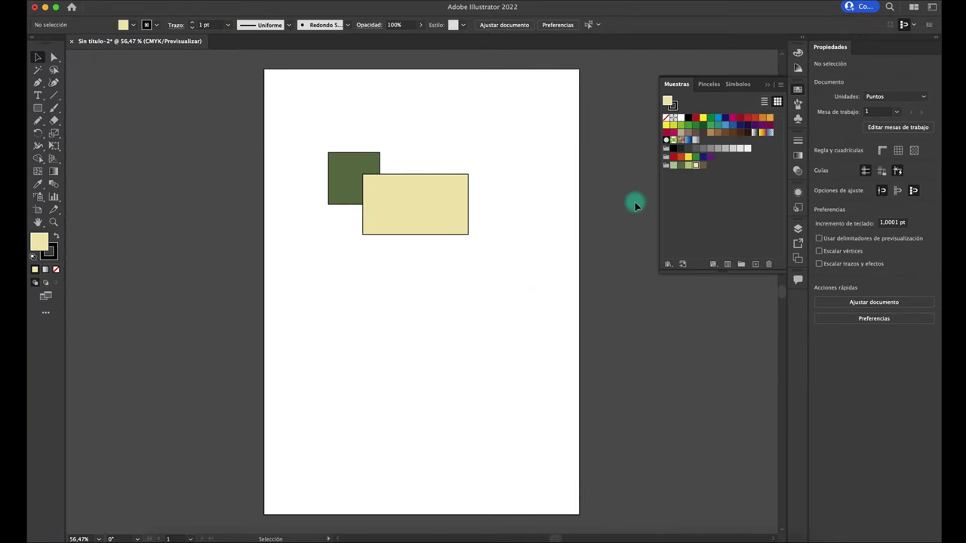
Open AdobeColor MAR.ase from Descargas as a swatch library via Otra biblioteca..
click(666, 263)
click(683, 533)
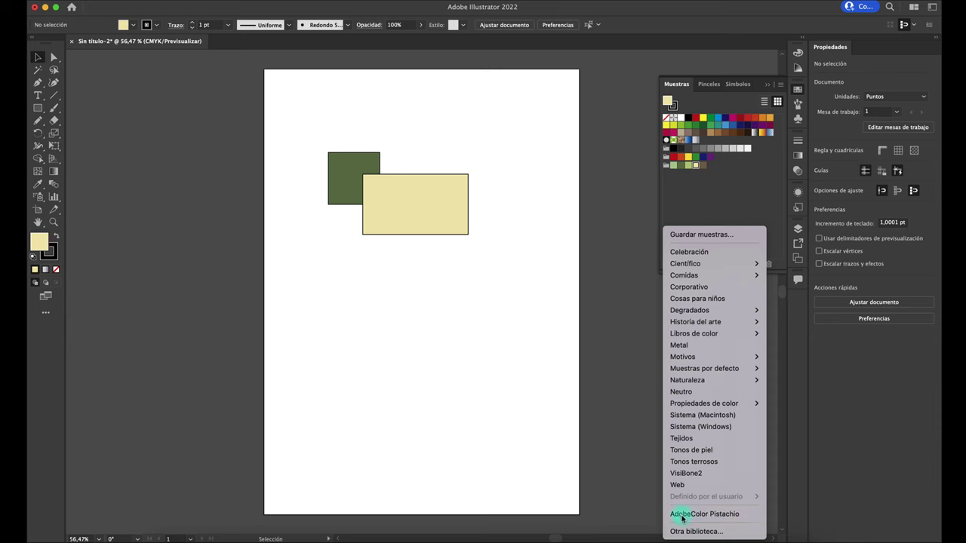
click(682, 532)
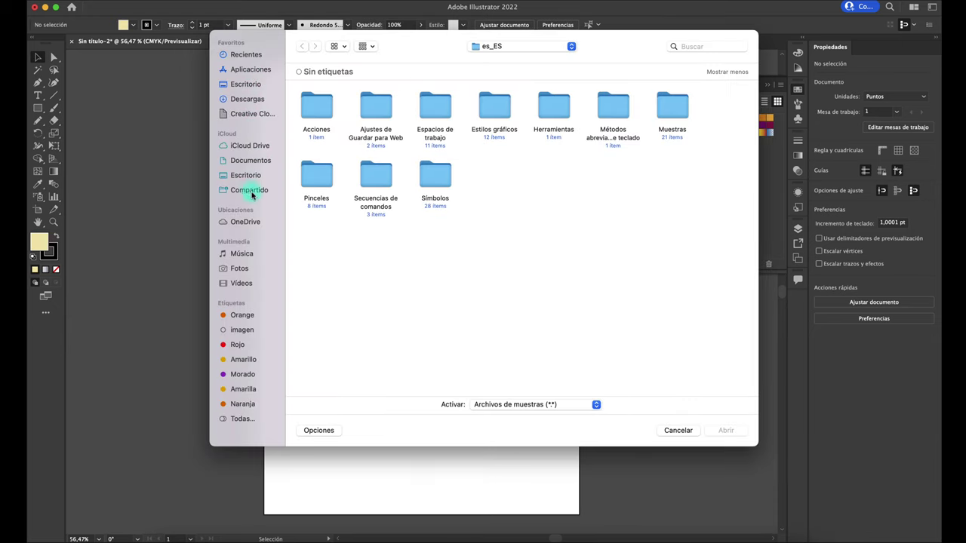
click(245, 99)
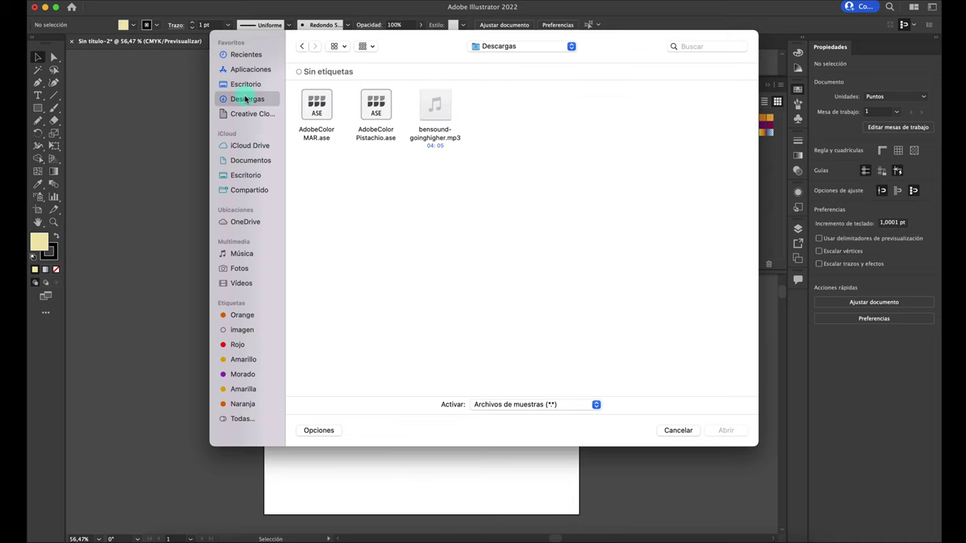
click(323, 107)
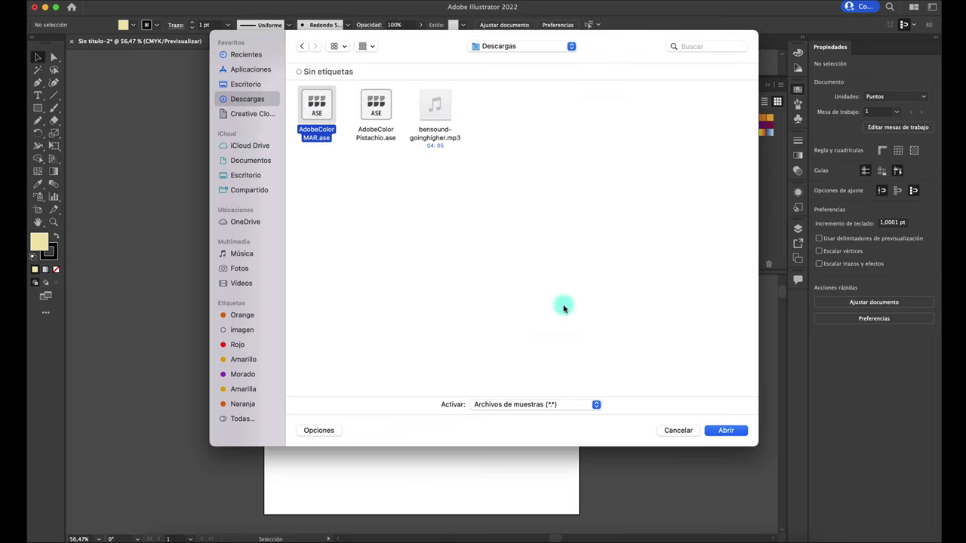
click(725, 430)
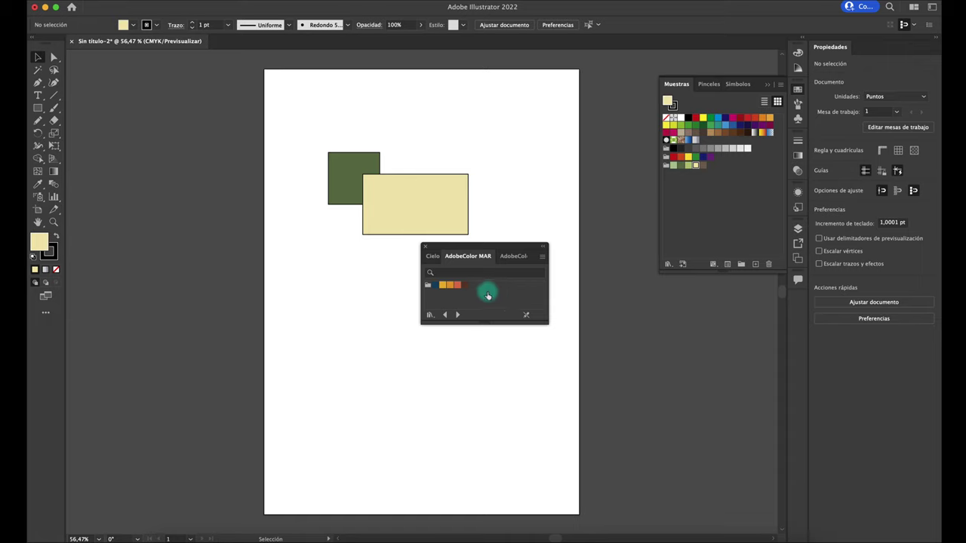
Add the MAR colour group to Muestras and close the AdobeColor MAR library panel
click(427, 285)
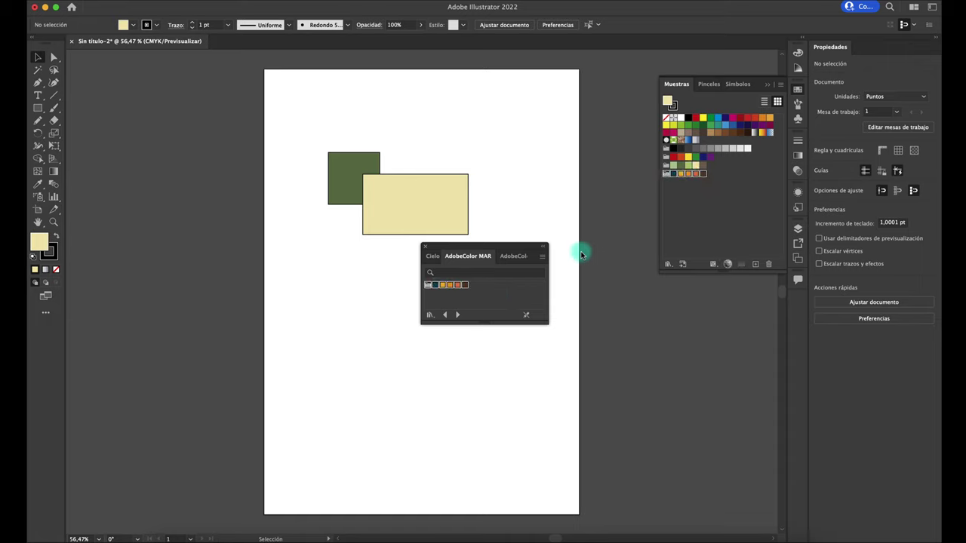
click(425, 246)
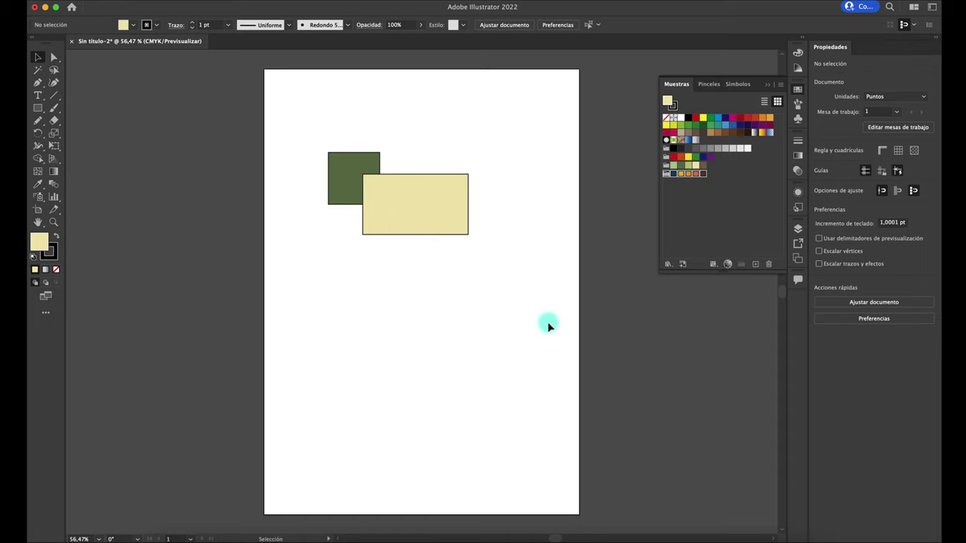